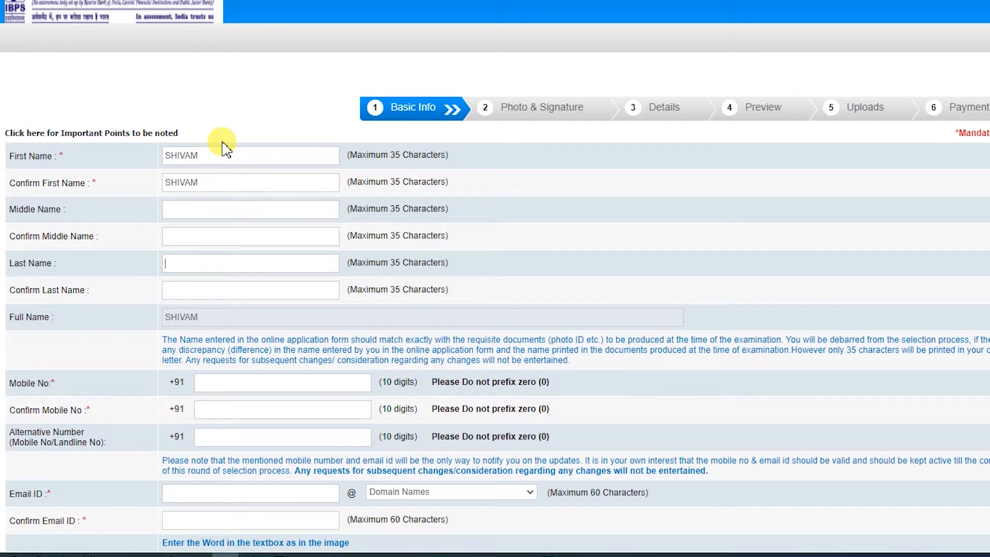
# Enter and confirm the candidate's last name, and check the available email domain options
pyautogui.write('GUPTA')
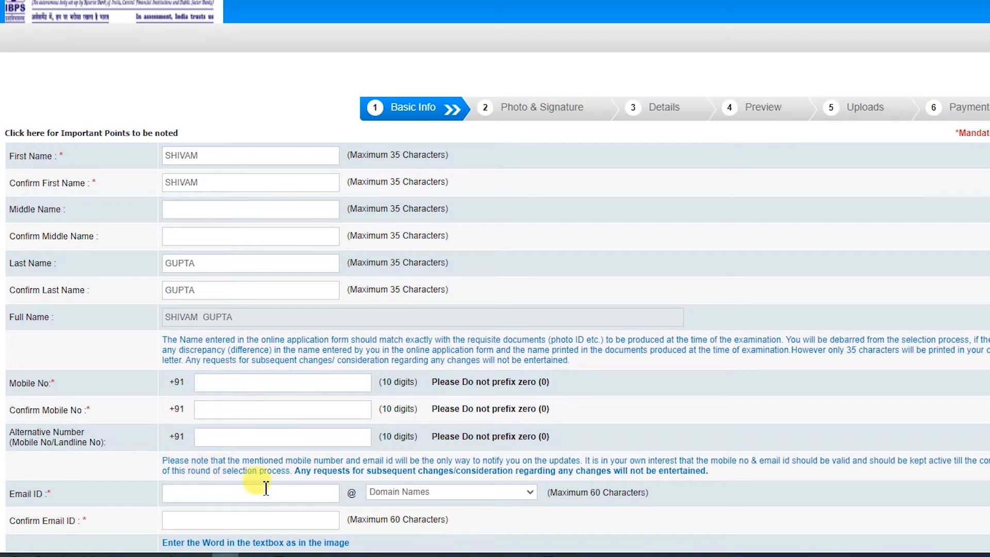
pyautogui.click(444, 494)
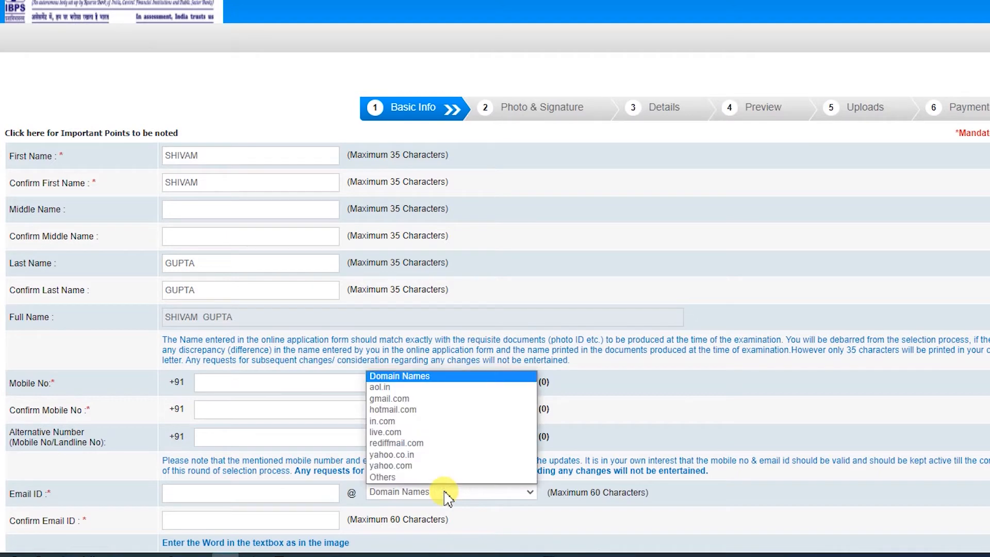
pyautogui.click(445, 493)
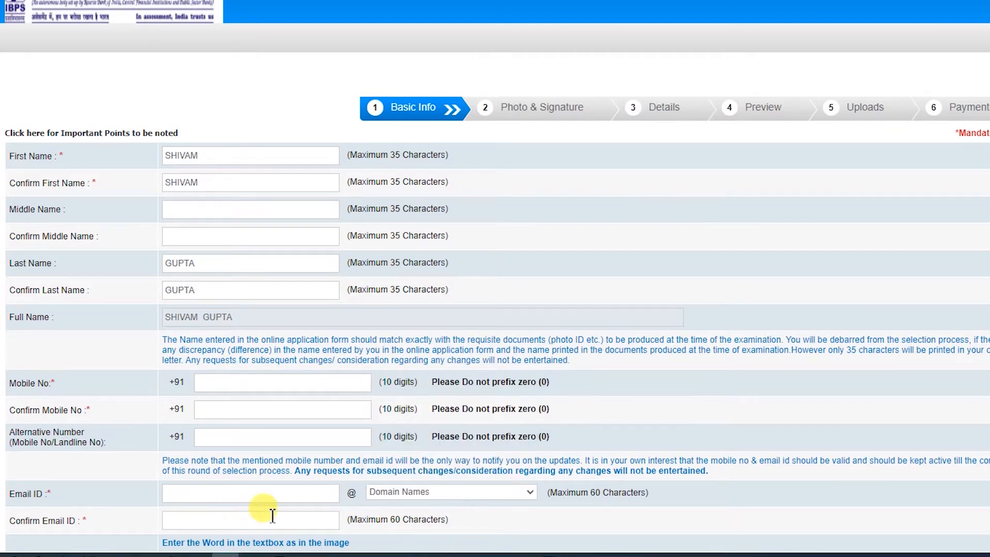
pyautogui.scroll(-3, 300, 516)
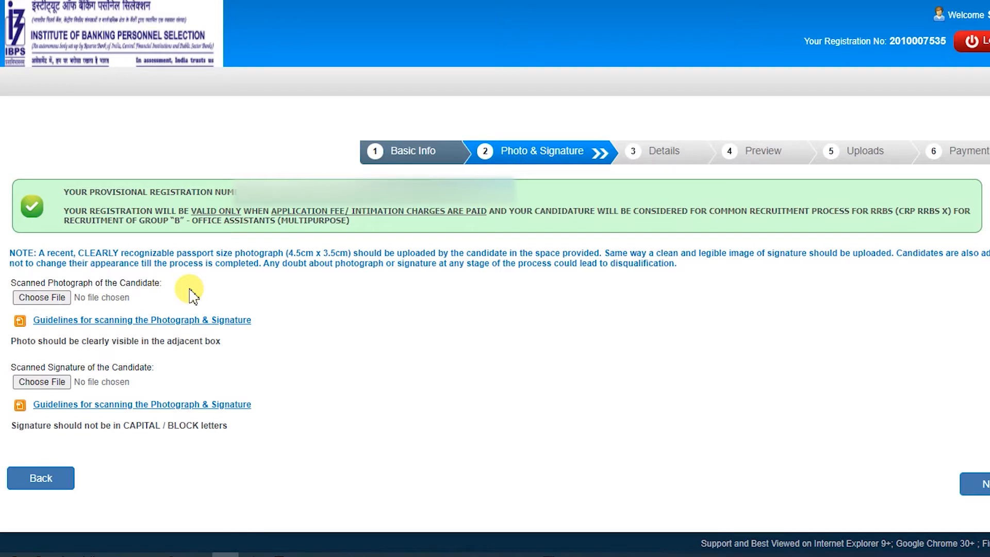
# Upload P1.jpeg as the scanned photograph of the candidate
pyautogui.click(42, 298)
pyautogui.click(307, 85)
pyautogui.press('Return')
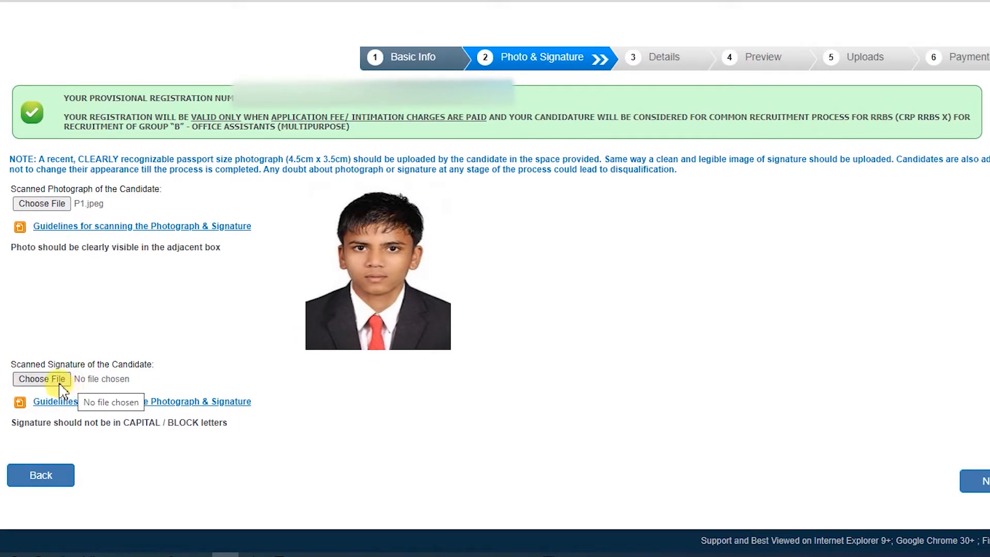
# Compare the signature images, upload S1.jpg as the candidate's scanned signature, and proceed to the Details stage
pyautogui.click(58, 380)
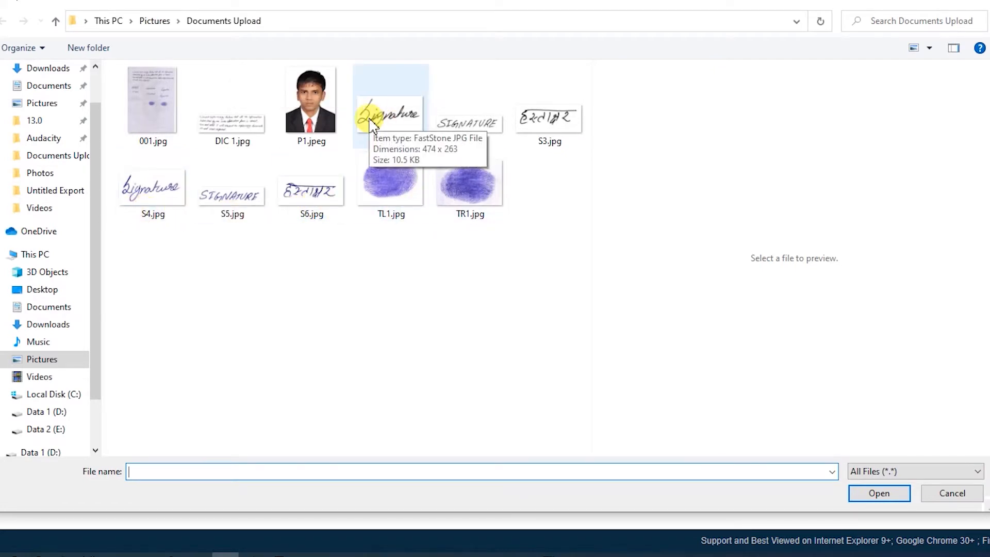
pyautogui.click(467, 133)
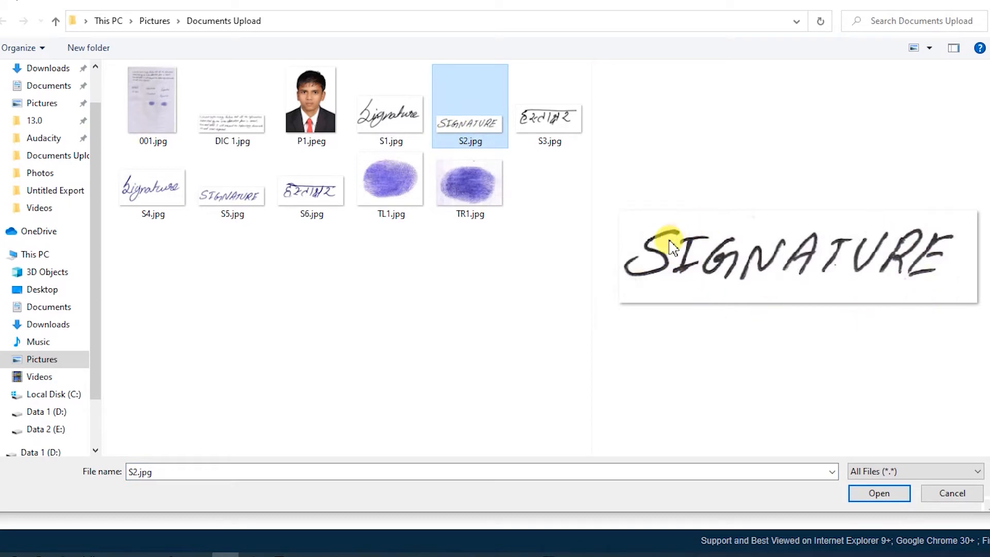
pyautogui.click(385, 109)
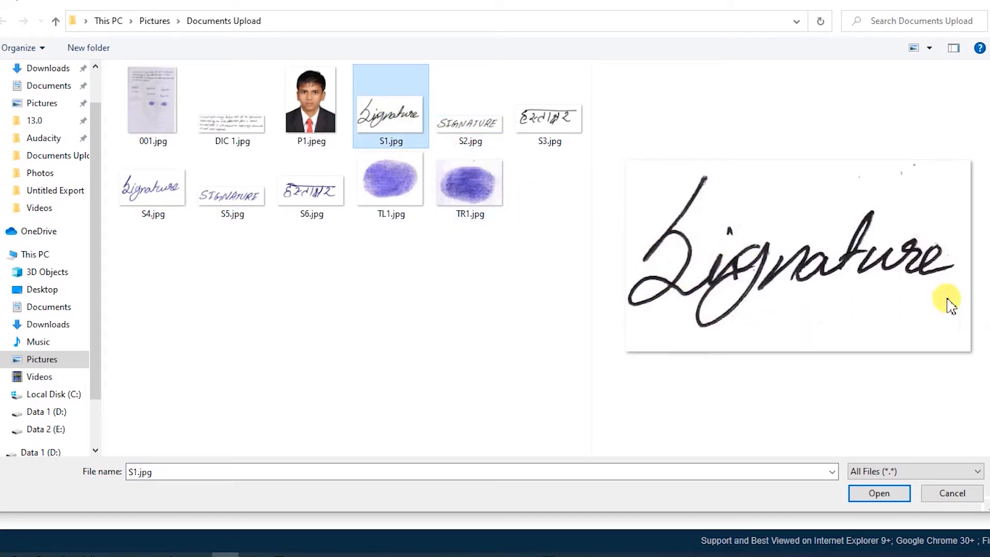
pyautogui.click(565, 135)
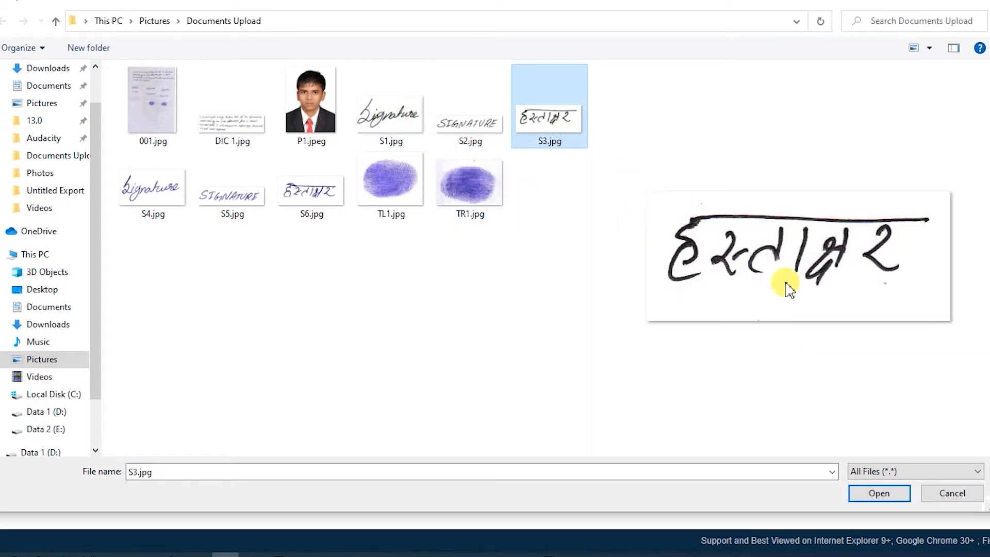
pyautogui.click(390, 137)
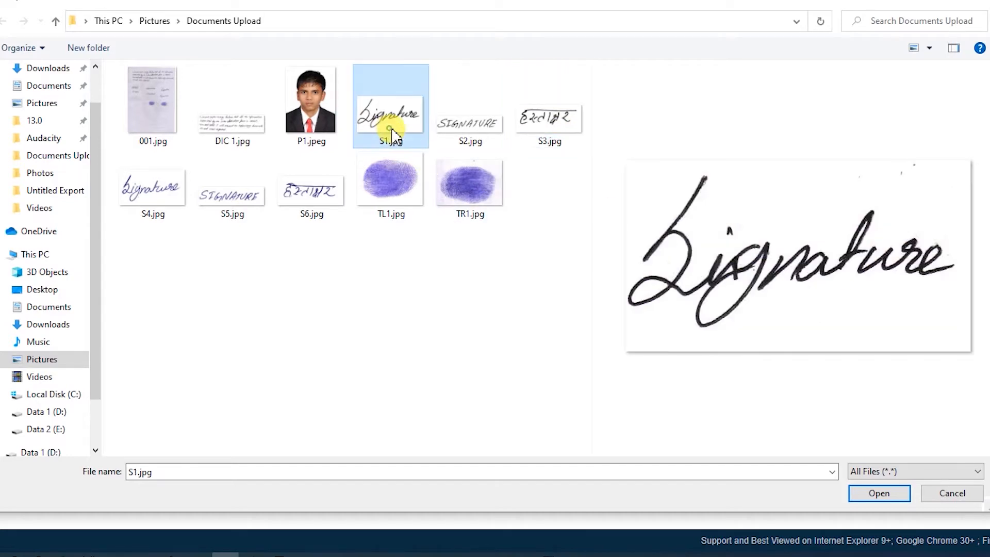
pyautogui.click(463, 133)
pyautogui.click(523, 118)
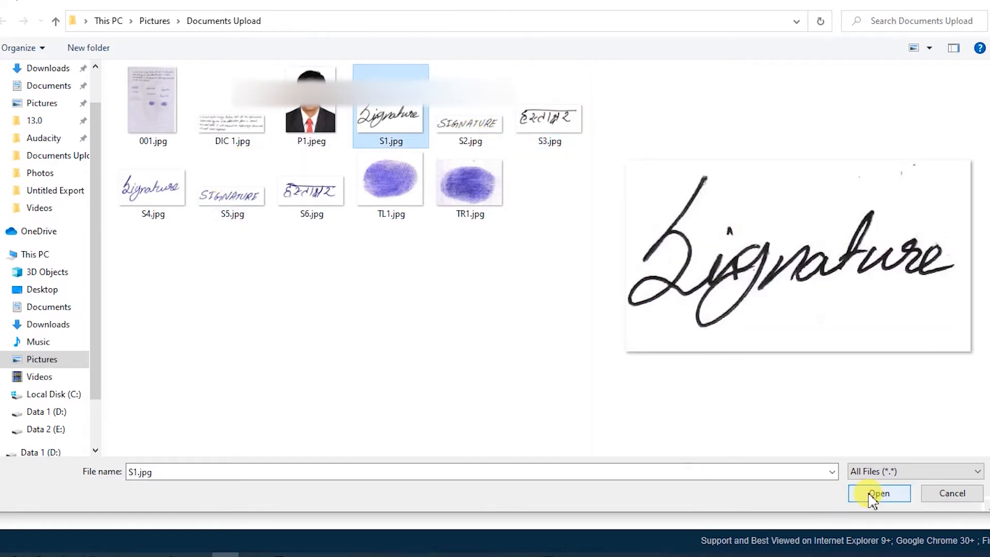
pyautogui.click(870, 494)
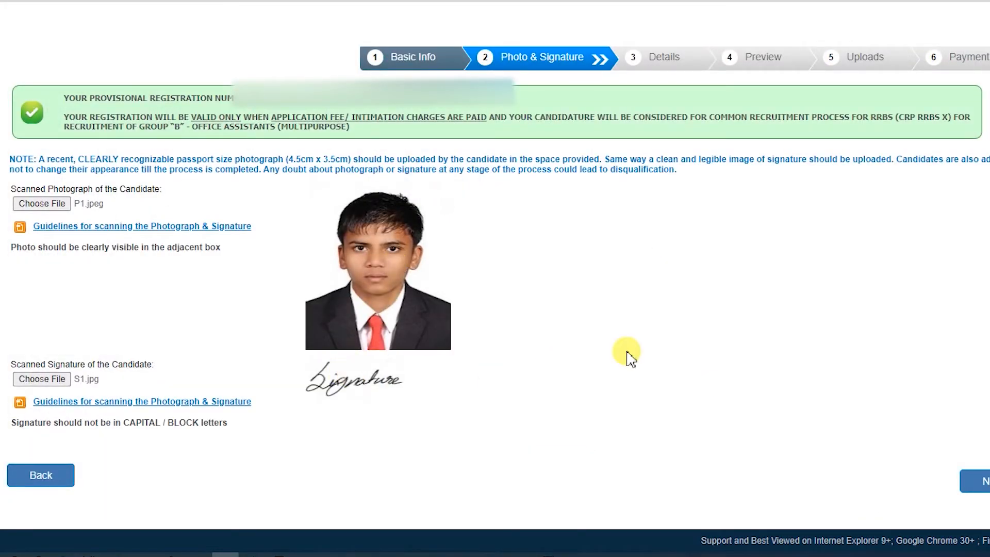
pyautogui.click(978, 488)
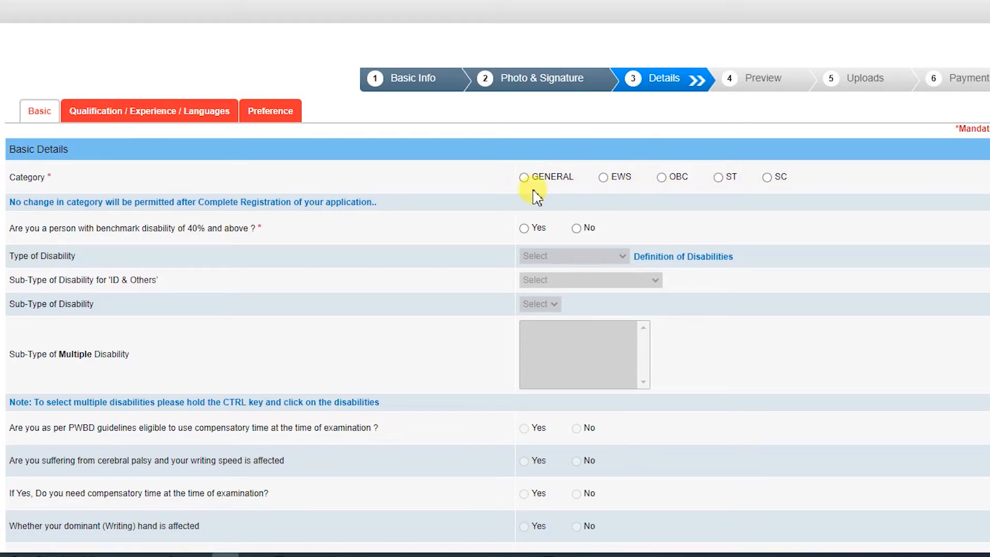
# Set the category to GENERAL, acknowledging the notice, and answer No to being a family member of 1984 riot victims
pyautogui.click(524, 179)
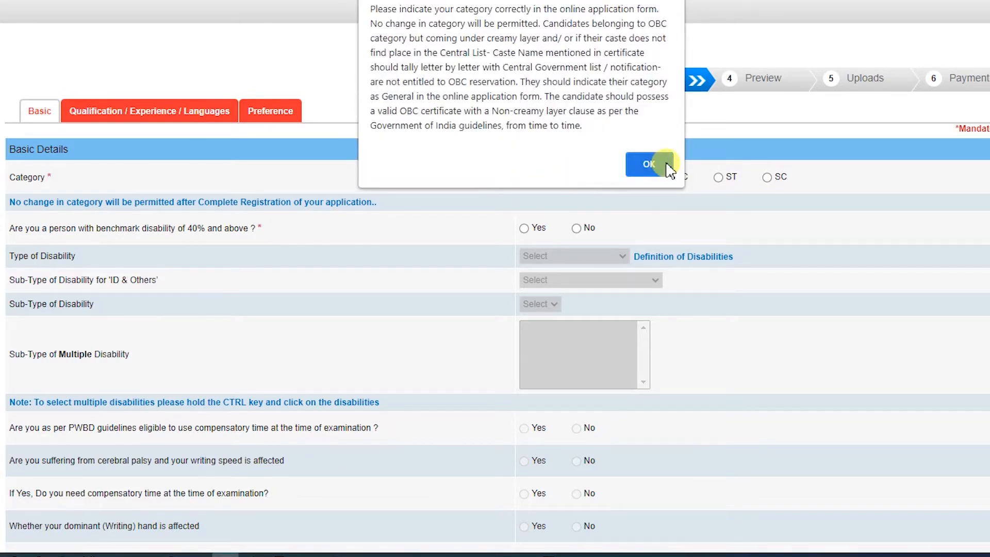
pyautogui.click(651, 164)
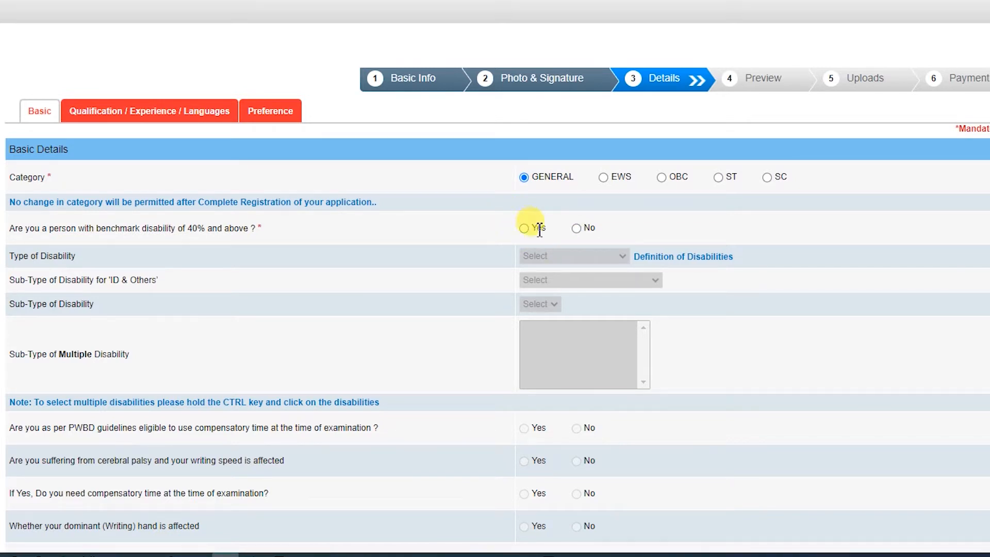
pyautogui.scroll(-5, 581, 230)
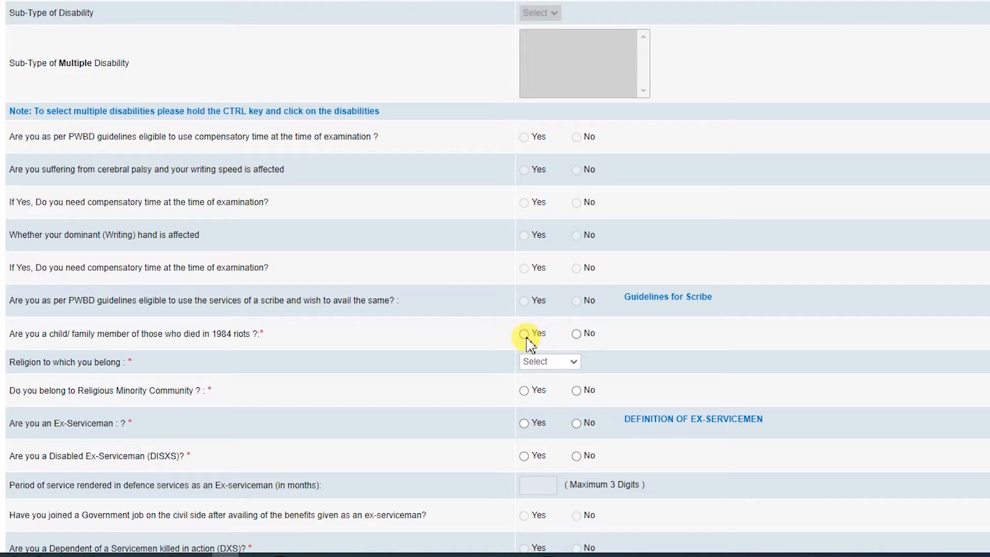
pyautogui.click(576, 334)
# Set the religion to Hindu and answer No to belonging to a religious minority community
pyautogui.scroll(-1, 557, 330)
pyautogui.click(547, 288)
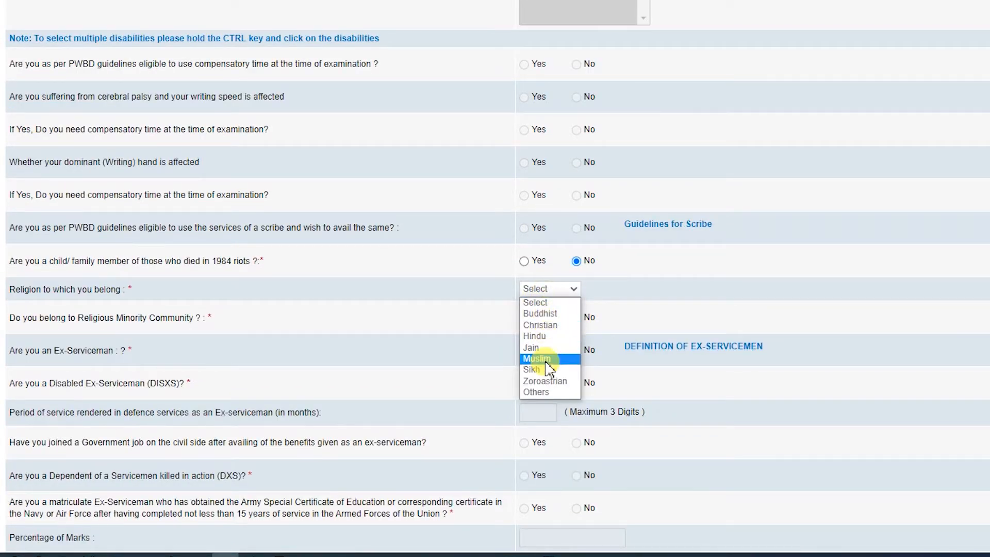
pyautogui.click(545, 336)
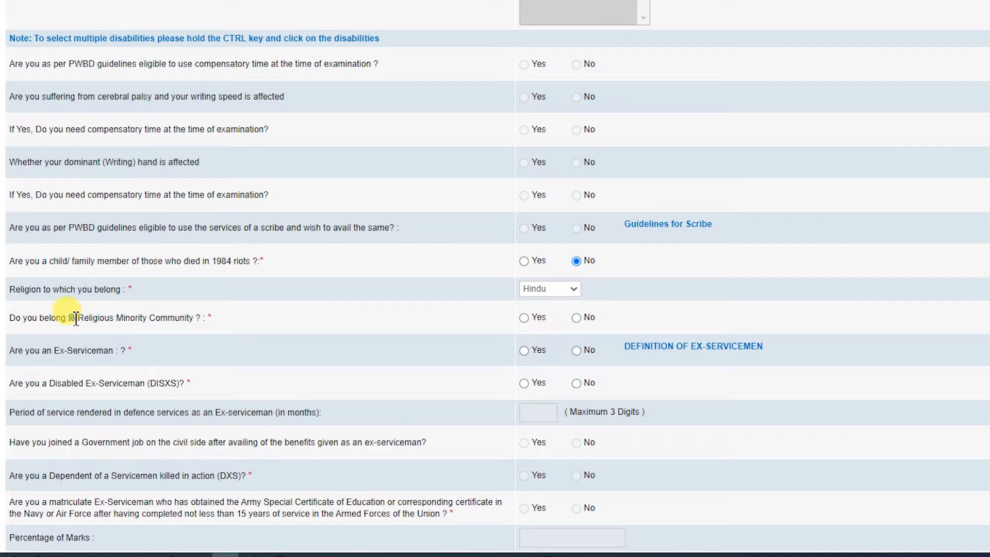
pyautogui.click(576, 318)
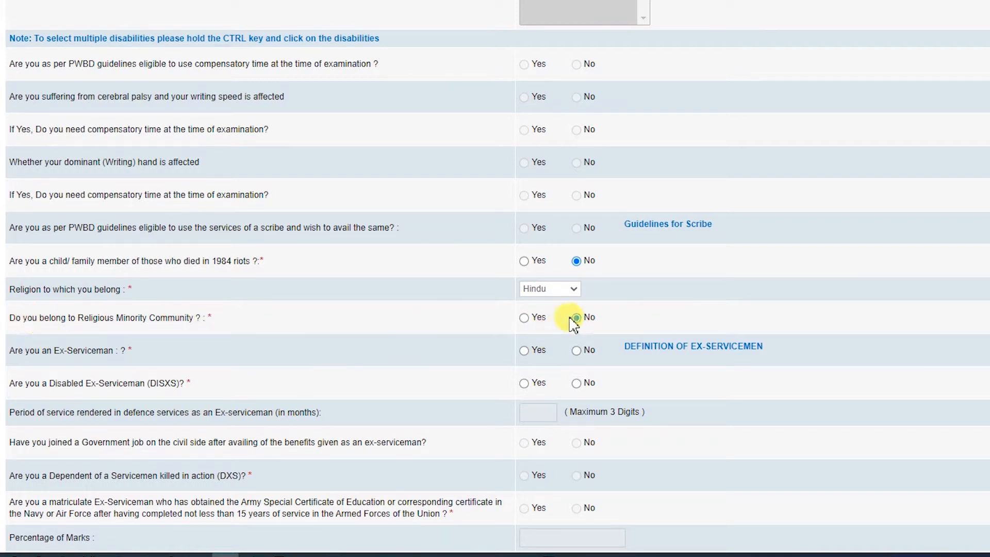
# Answer No to the ex-serviceman, disabled ex-serviceman, dependent of a serviceman killed in action, and widow or divorced women relaxation questions
pyautogui.click(576, 351)
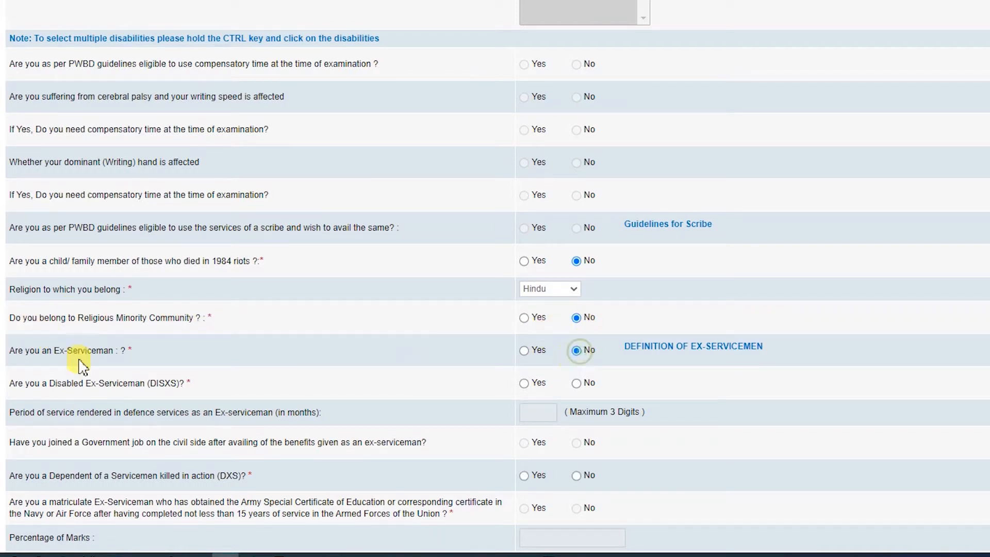
pyautogui.click(576, 384)
pyautogui.scroll(-3, 510, 400)
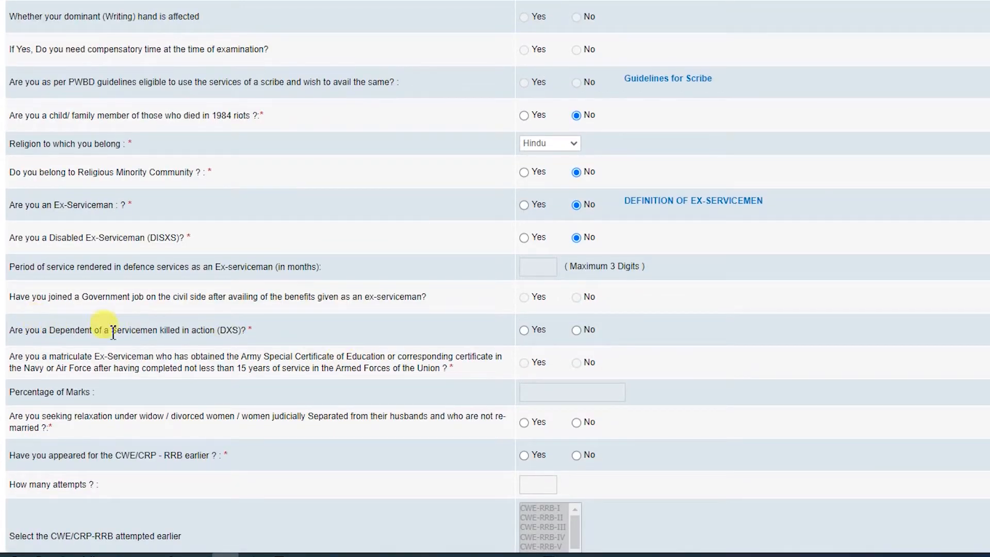
pyautogui.click(576, 330)
pyautogui.scroll(-1, 578, 333)
pyautogui.click(576, 350)
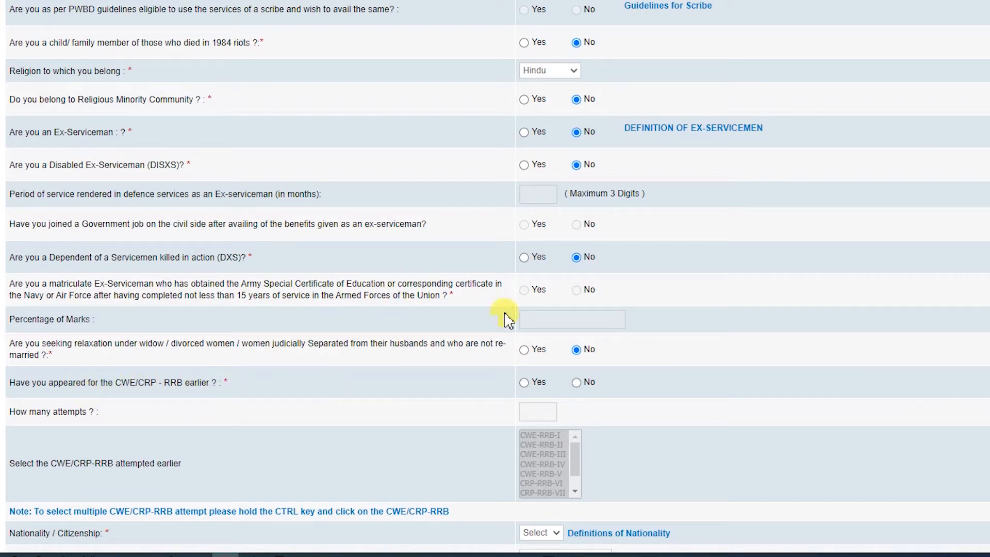
# Check the Yes option for earlier CWE/CRP-RRB appearance, but leave the answer set to No
pyautogui.click(576, 382)
pyautogui.click(524, 383)
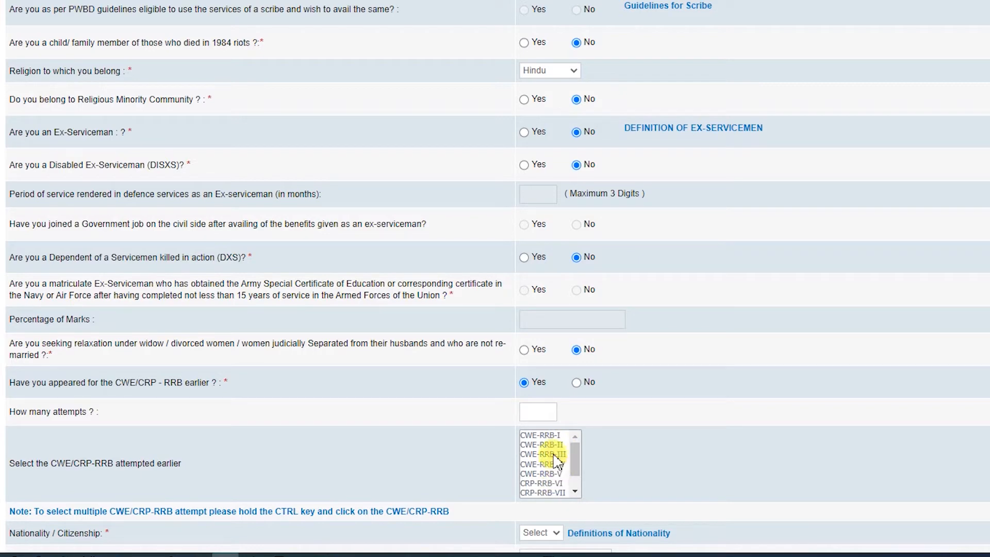
pyautogui.click(576, 383)
# Set nationality to Indian, the state applied for to Madhya Pradesh, and both the preliminary and main examination centres to Gwalior
pyautogui.scroll(-5, 559, 242)
pyautogui.click(554, 241)
pyautogui.click(552, 263)
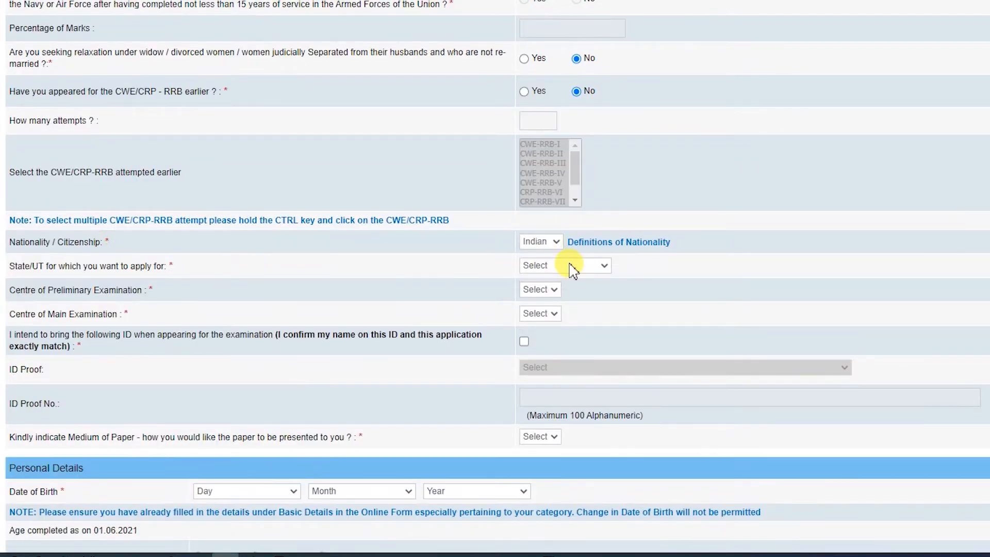
pyautogui.click(569, 265)
pyautogui.click(556, 425)
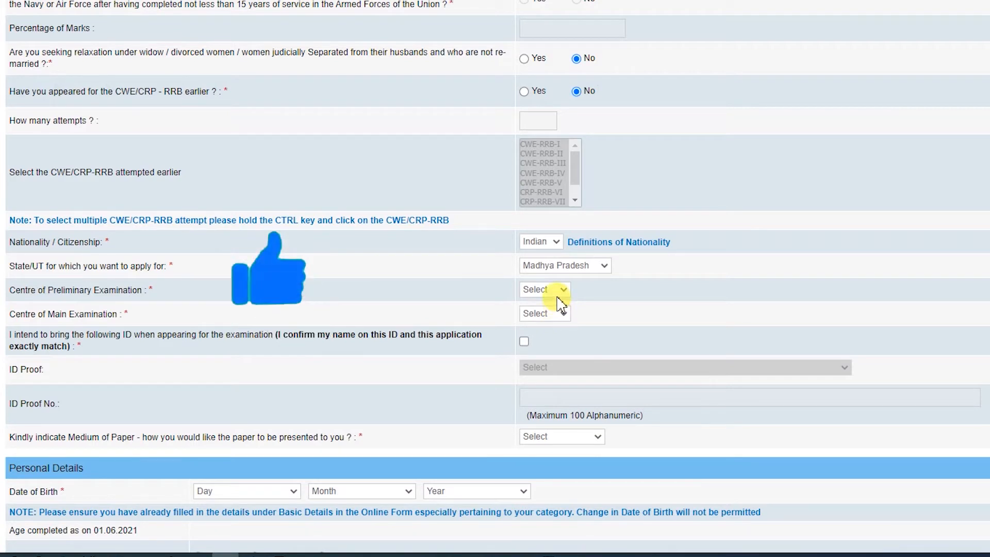
pyautogui.click(557, 296)
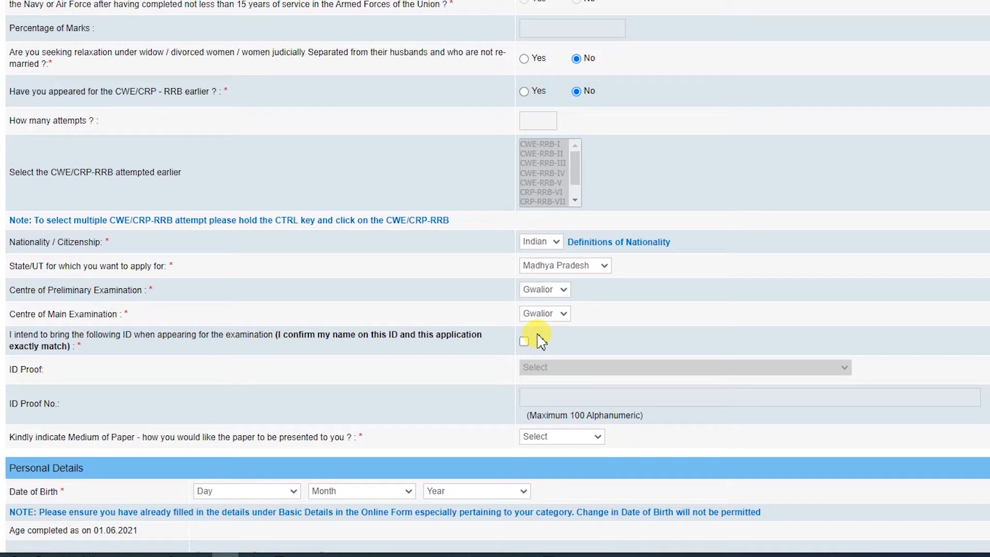
# Confirm bringing an ID to the examination, choose Aadhar Card as the ID proof, and enter the ID proof number
pyautogui.click(525, 341)
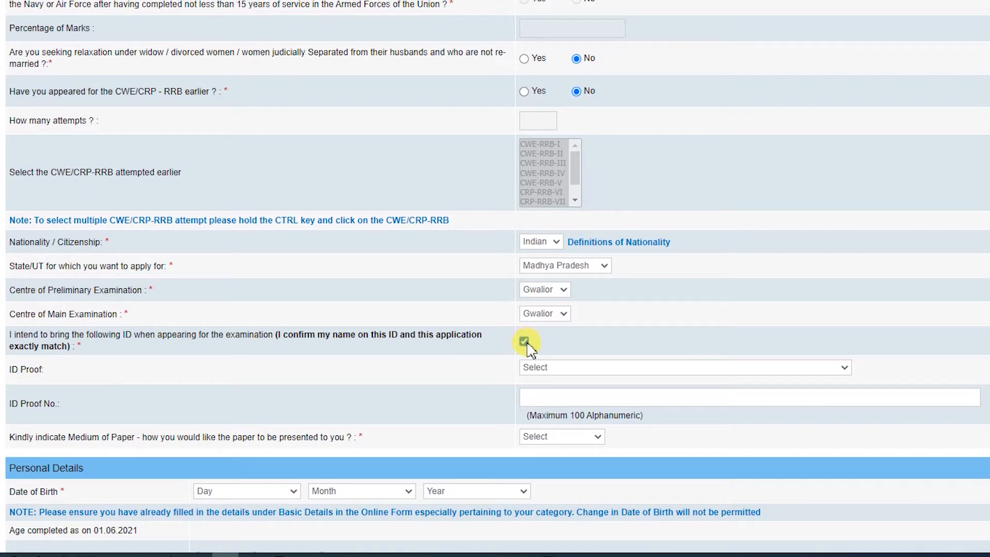
pyautogui.click(591, 370)
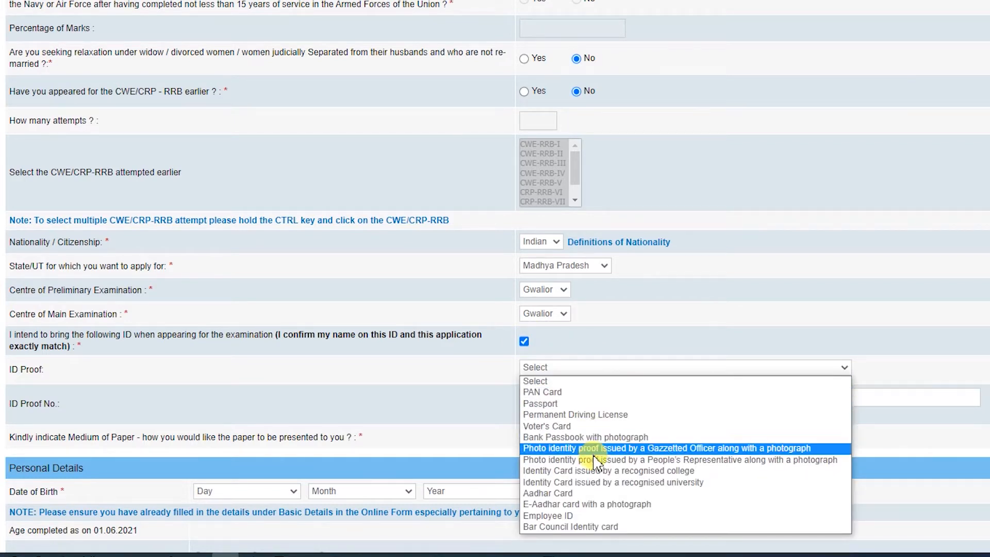
pyautogui.click(574, 395)
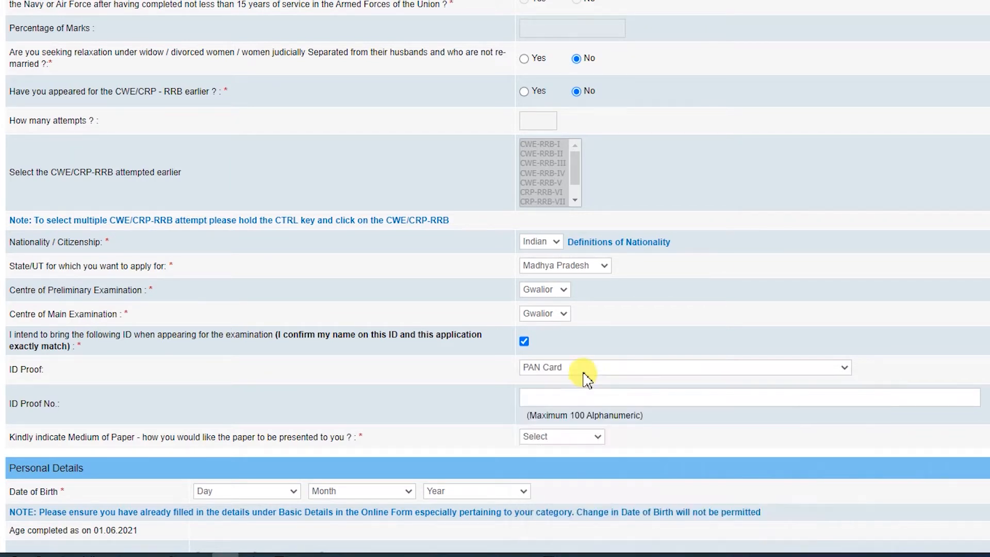
pyautogui.click(582, 369)
pyautogui.click(580, 495)
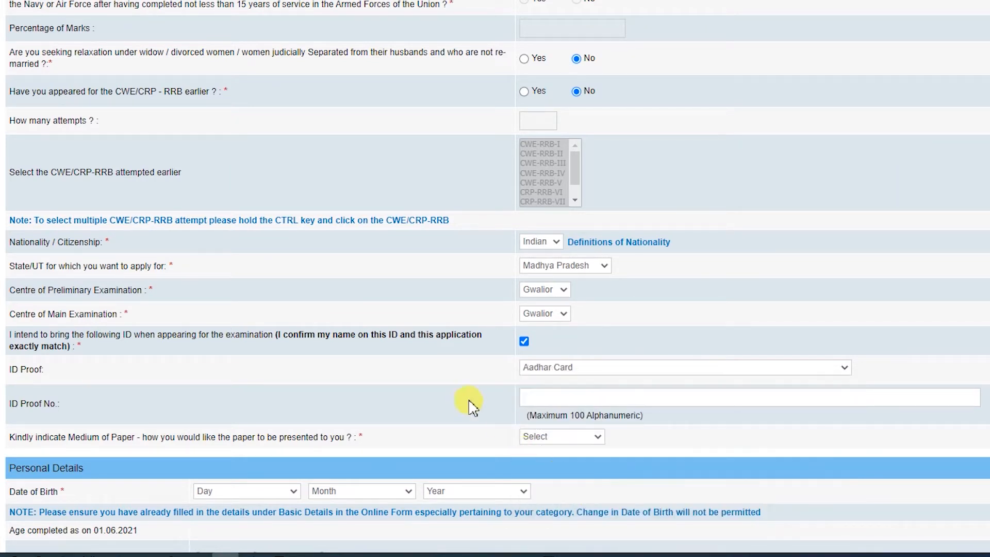
pyautogui.click(541, 397)
pyautogui.hotkey('ctrl', 'v')
# Set the medium of the paper to English and Hindi
pyautogui.scroll(-1, 83, 367)
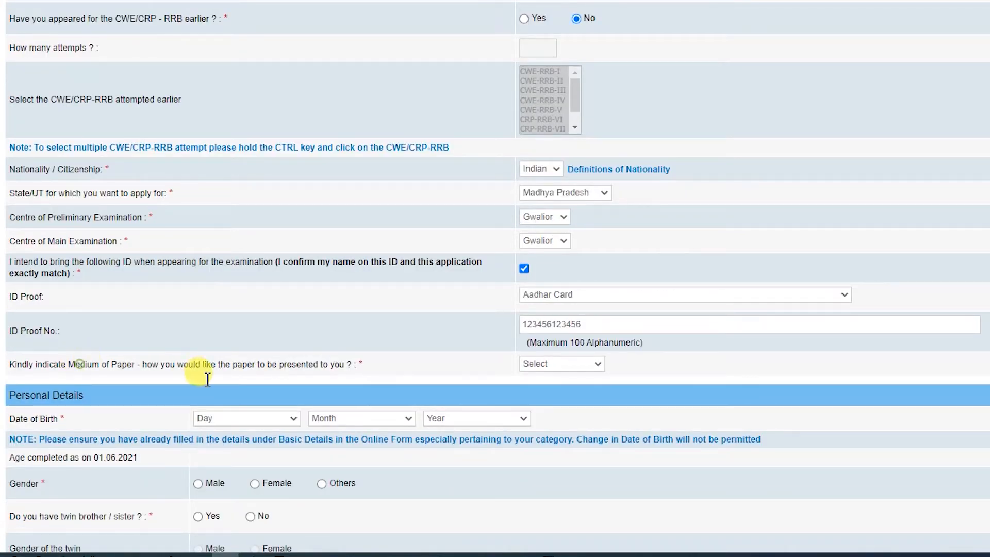
pyautogui.click(578, 366)
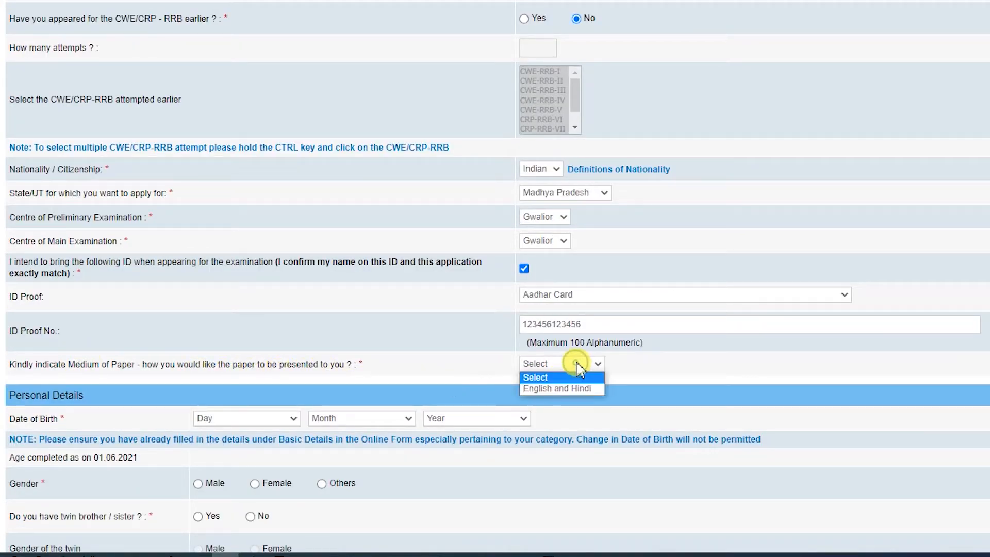
pyautogui.click(580, 394)
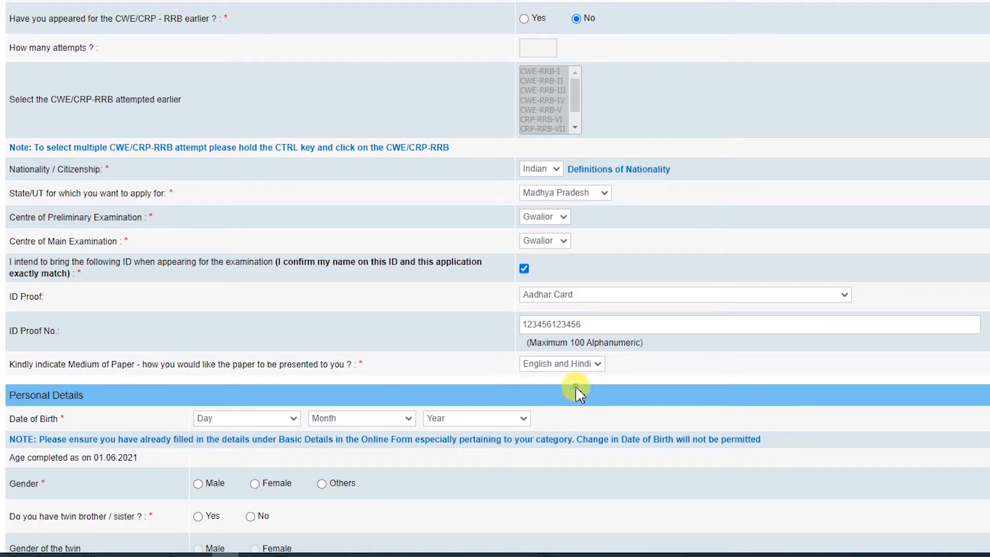
# Review the personal details, correspondence and permanent address fields, down to the choices for the GST invoicing address
pyautogui.scroll(-3, 485, 371)
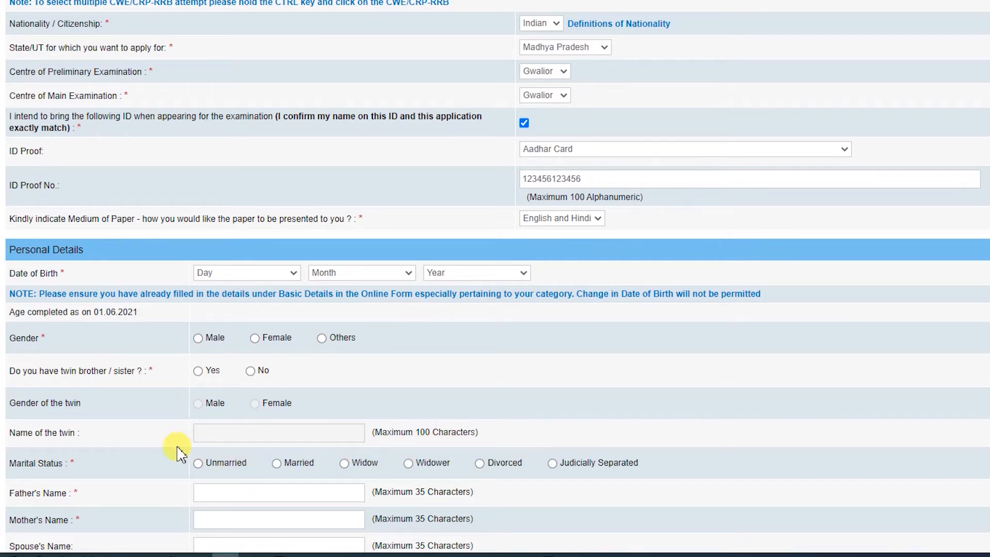
pyautogui.scroll(-3, 573, 464)
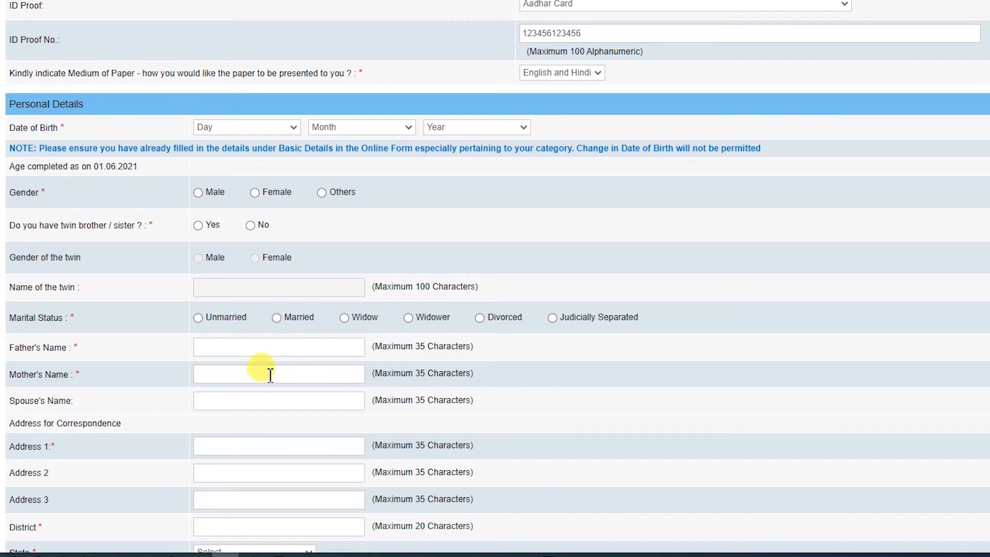
pyautogui.scroll(-3, 320, 376)
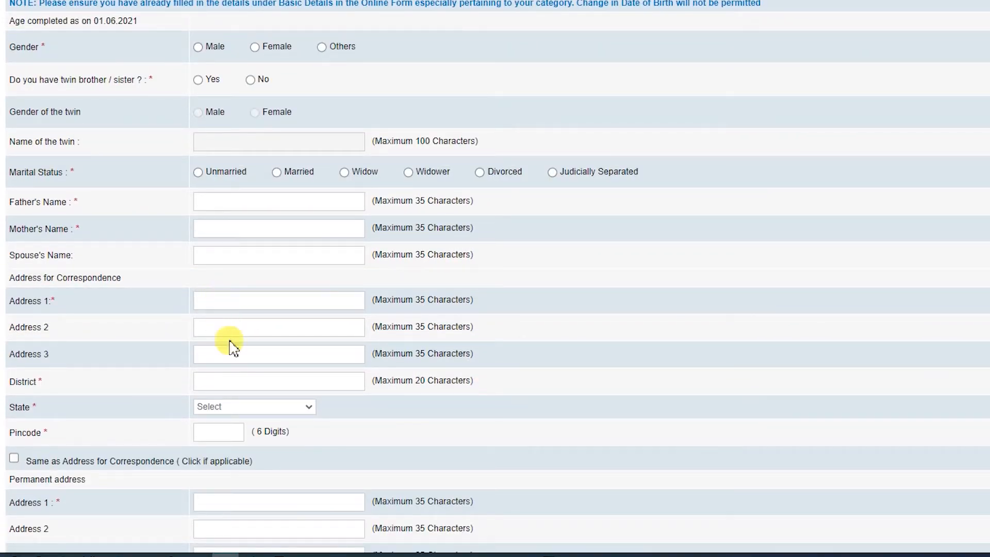
pyautogui.scroll(-3, 254, 413)
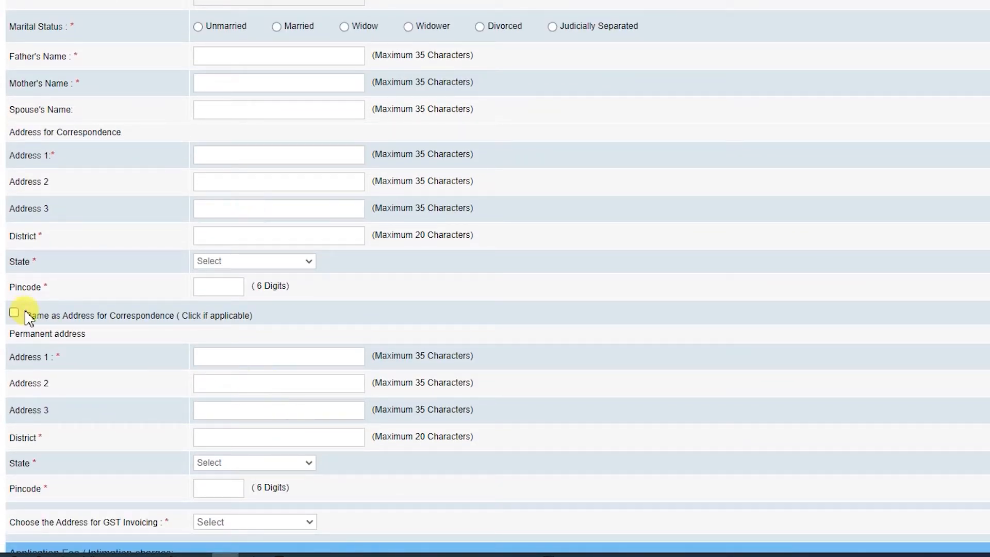
pyautogui.scroll(-3, 190, 347)
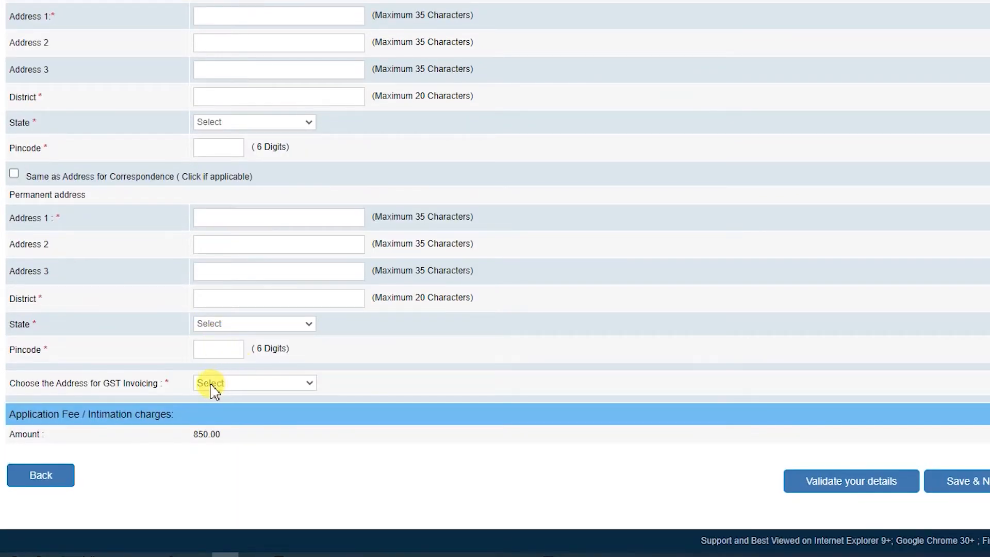
pyautogui.click(241, 387)
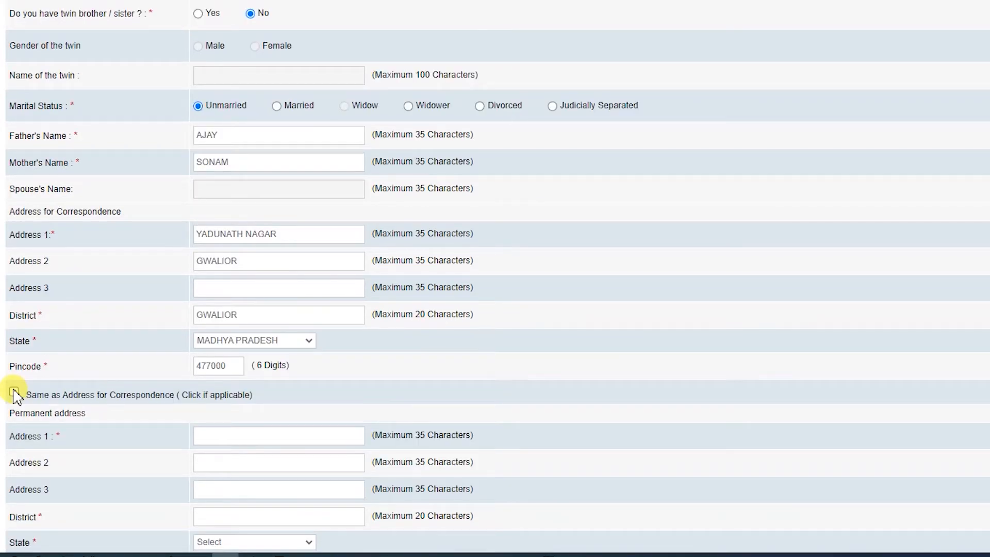
# Reuse the correspondence address as the permanent address, set GST invoicing to Communication Address, and save the basic details
pyautogui.click(14, 392)
pyautogui.scroll(-4, 206, 376)
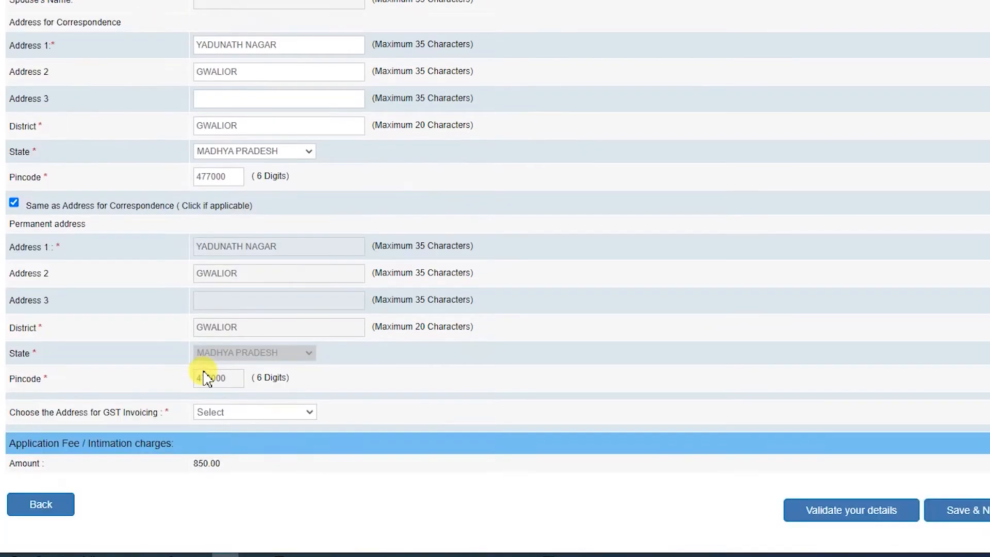
pyautogui.click(244, 388)
pyautogui.click(243, 408)
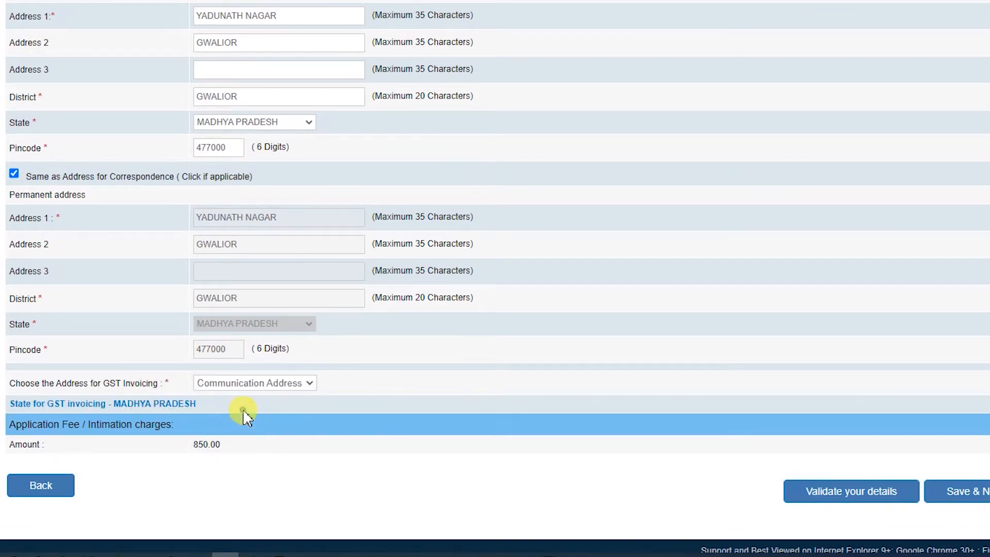
pyautogui.click(980, 492)
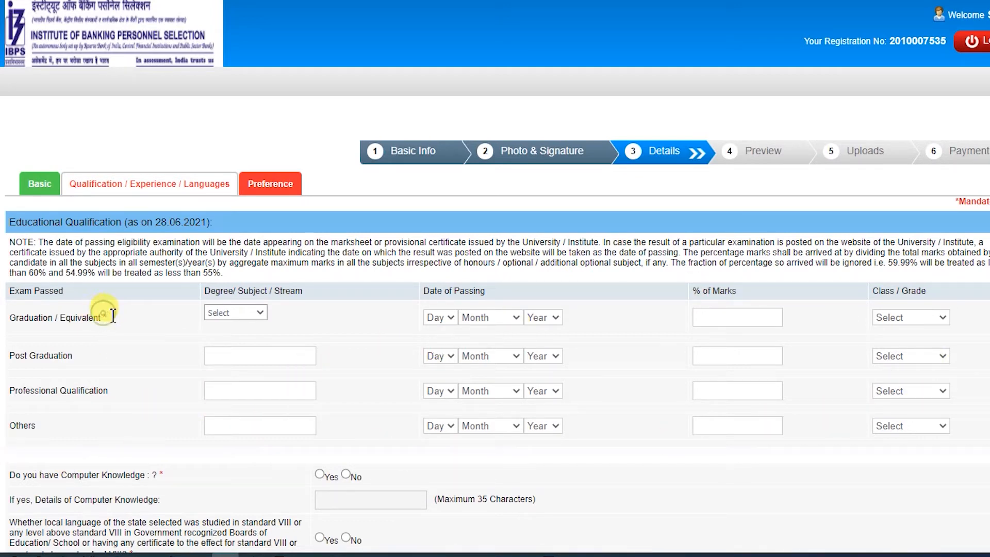
# Enter the graduation as Science, passed on 01 May 2017, with 75.00% marks and First Class
pyautogui.click(238, 313)
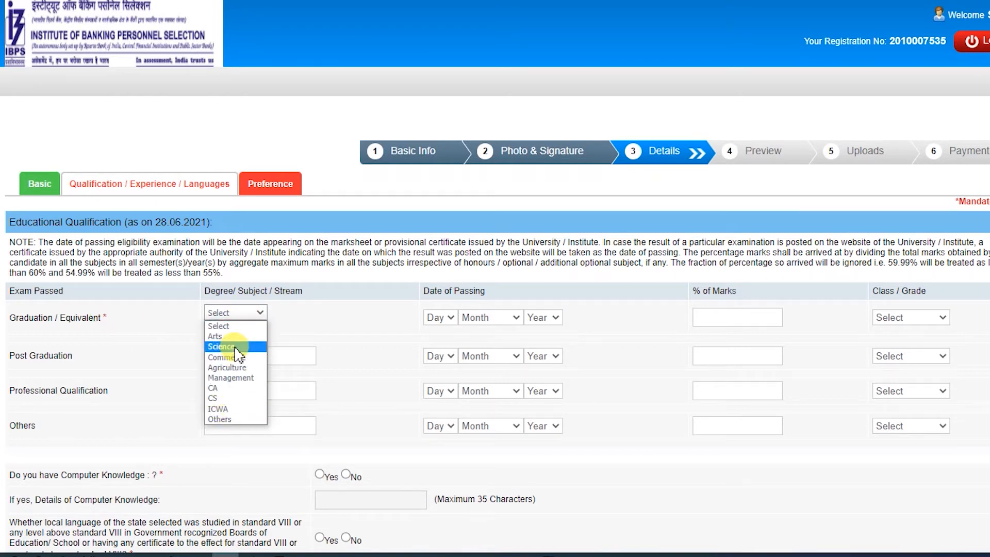
pyautogui.click(239, 348)
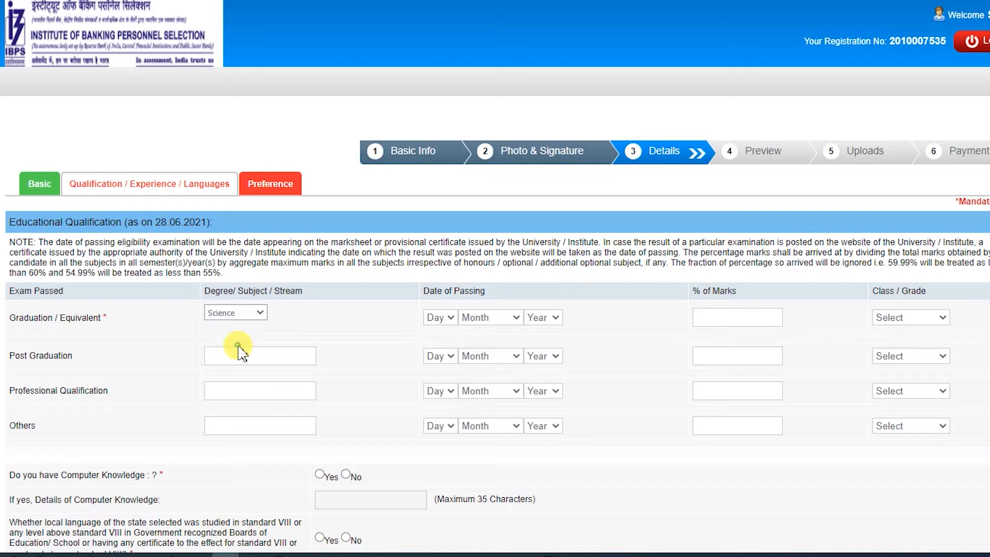
pyautogui.click(433, 319)
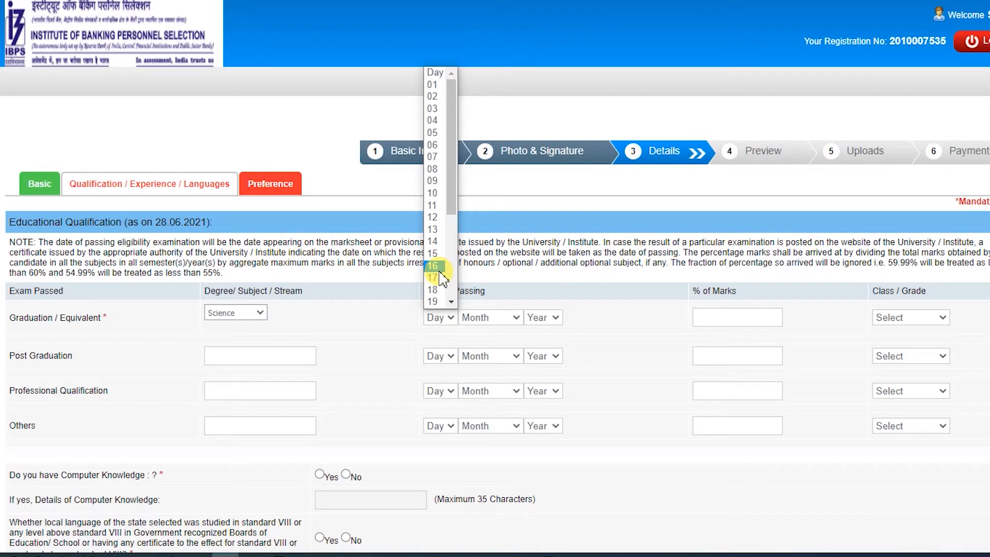
pyautogui.scroll(-4, 441, 278)
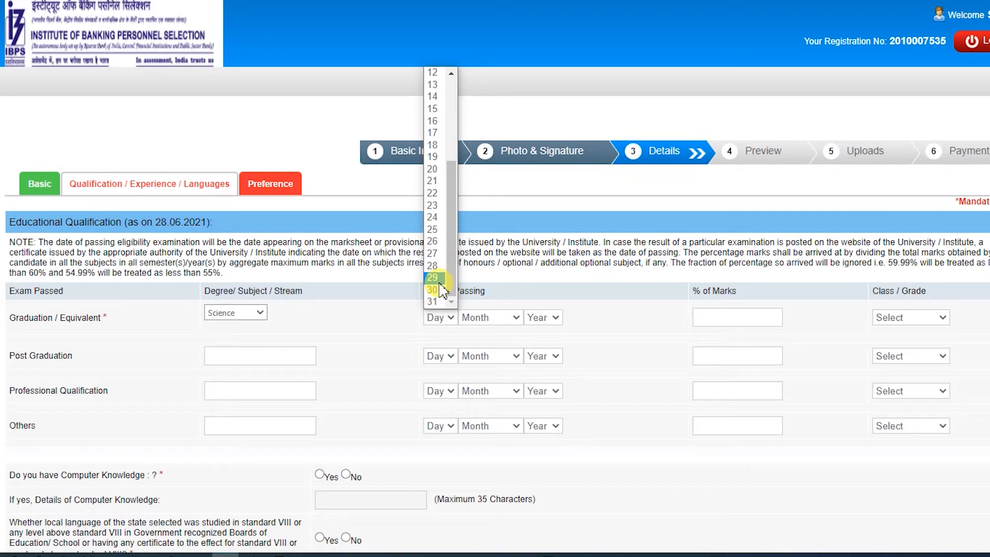
pyautogui.scroll(4, 442, 290)
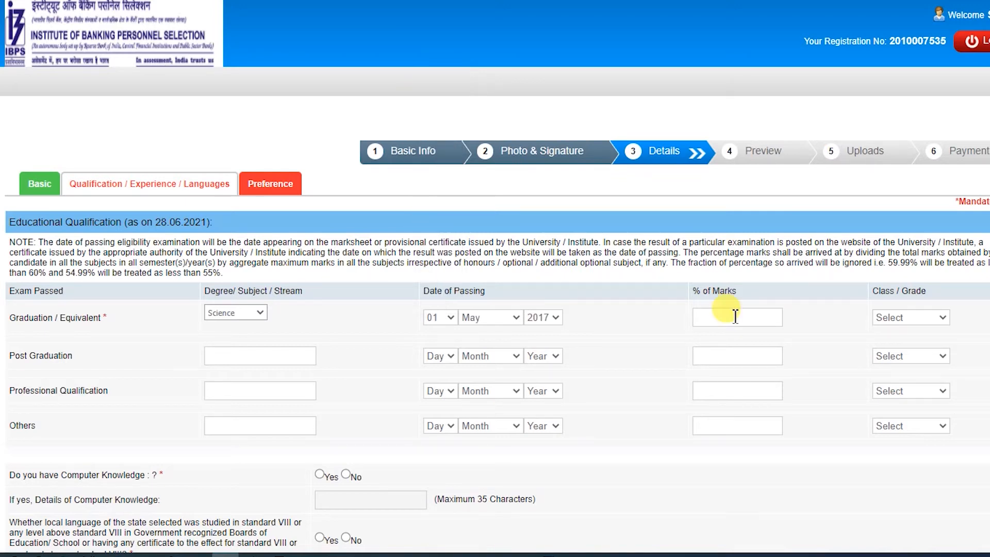
pyautogui.click(911, 317)
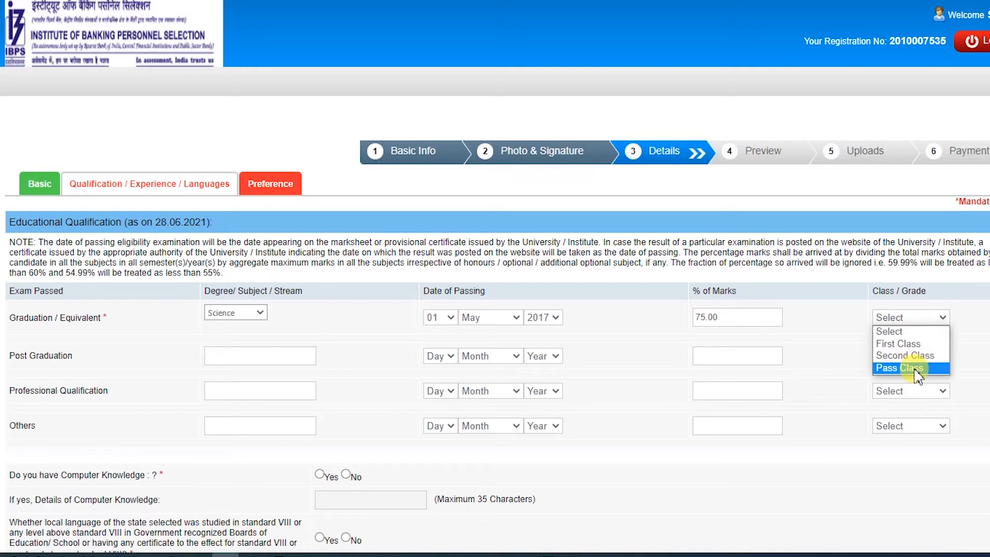
pyautogui.click(919, 345)
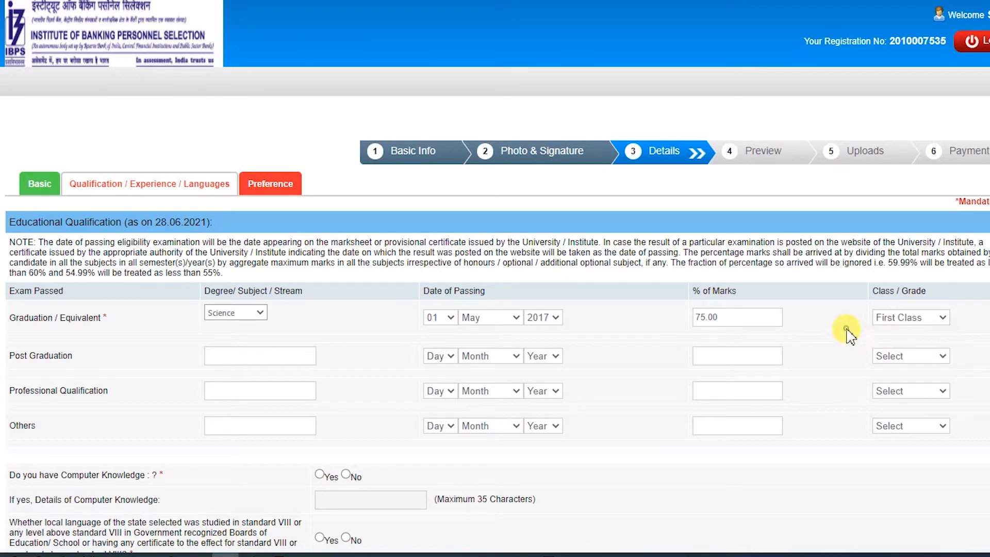
# Declare computer knowledge with BASIC as its details, and answer Yes to having studied the local language, Hindi
pyautogui.scroll(-4, 846, 329)
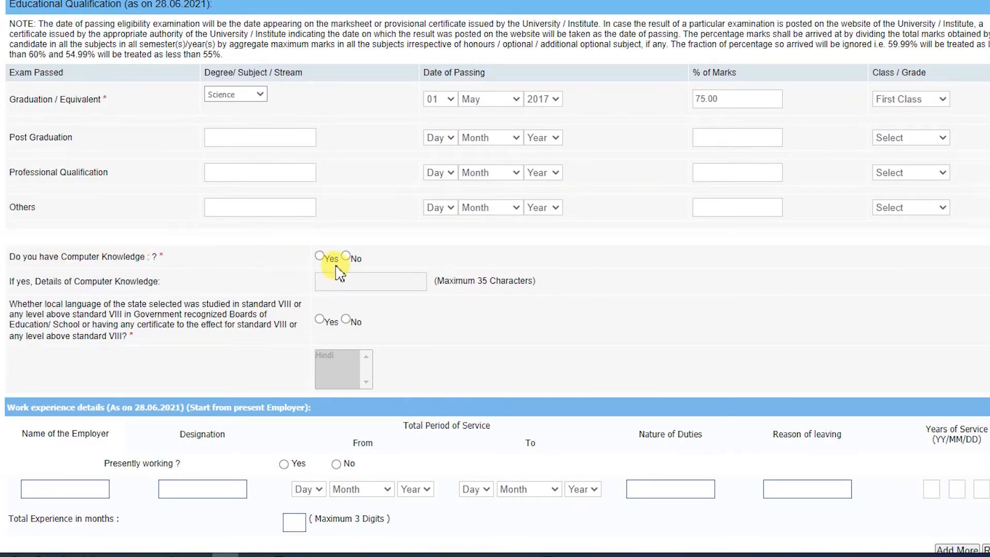
pyautogui.click(319, 256)
pyautogui.click(381, 285)
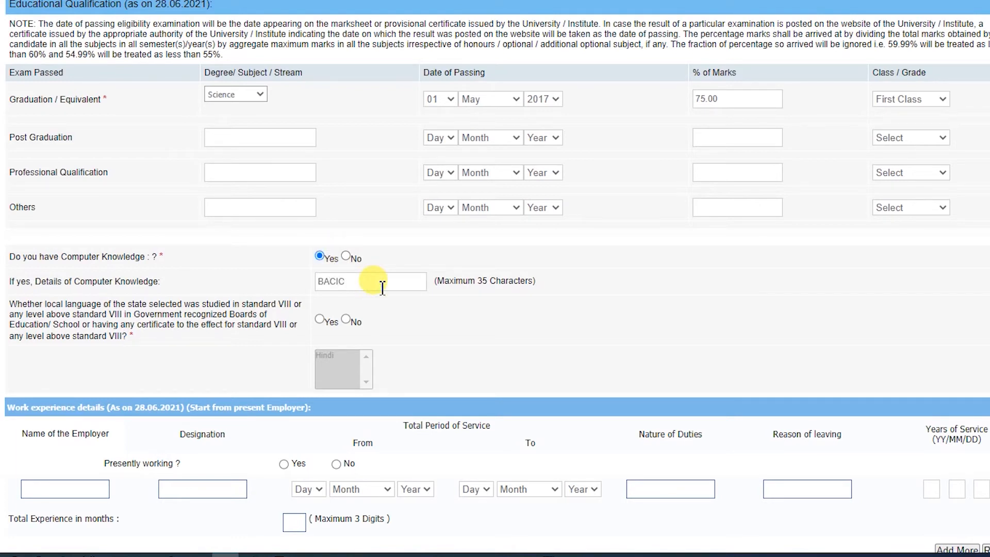
pyautogui.write('BASIC')
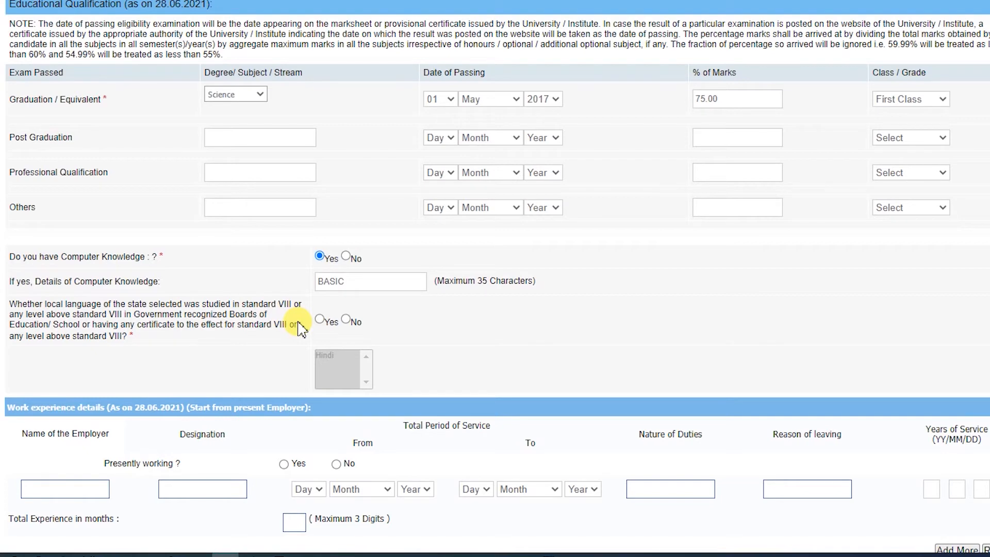
pyautogui.click(320, 320)
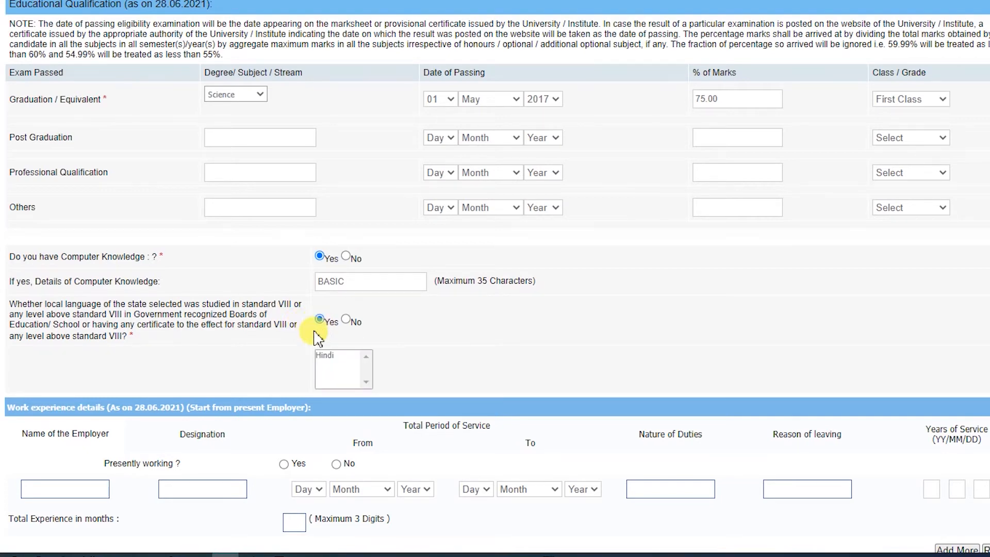
pyautogui.click(325, 356)
# Answer No to presently working and No to any prosecution, detention, fine or conviction by a court
pyautogui.scroll(-3, 325, 356)
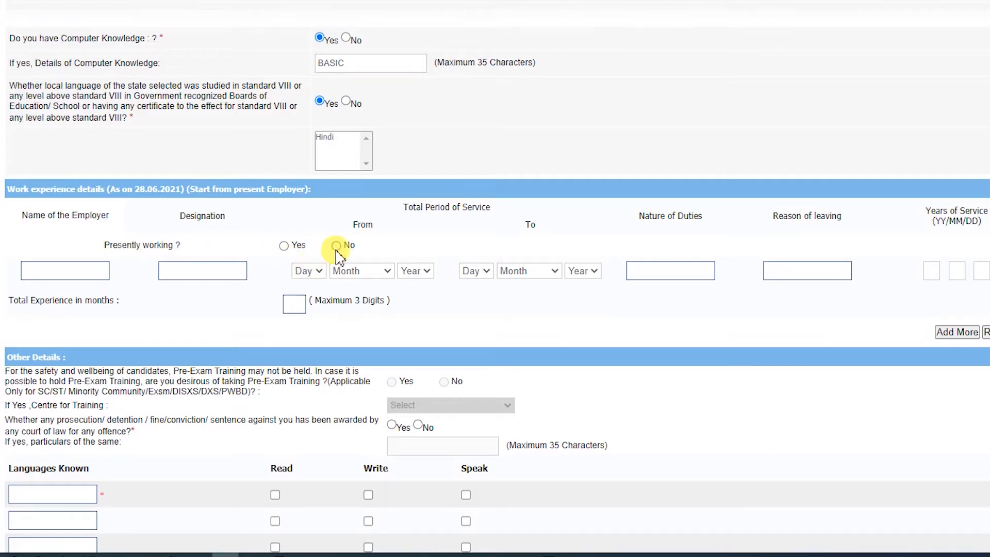
pyautogui.click(336, 246)
pyautogui.scroll(-3, 330, 255)
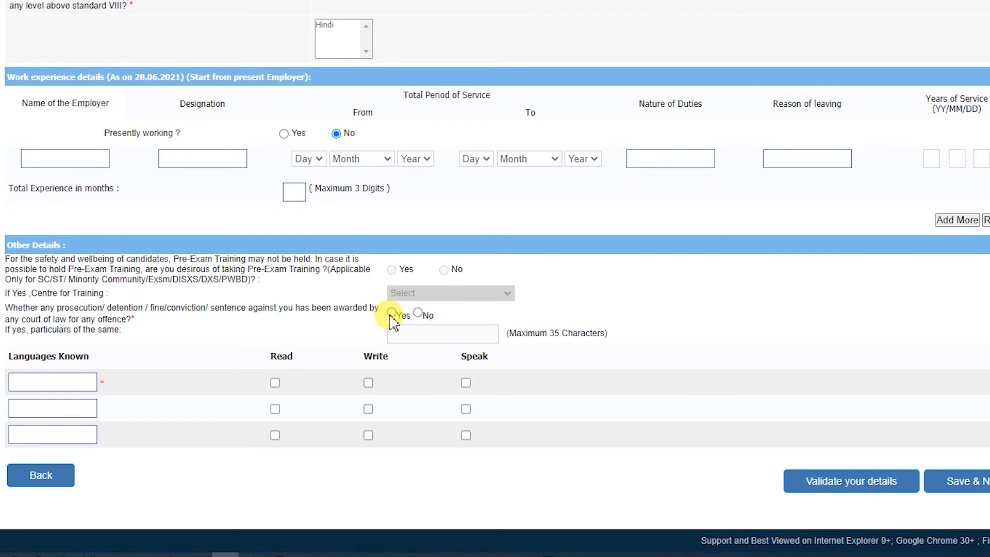
pyautogui.click(417, 313)
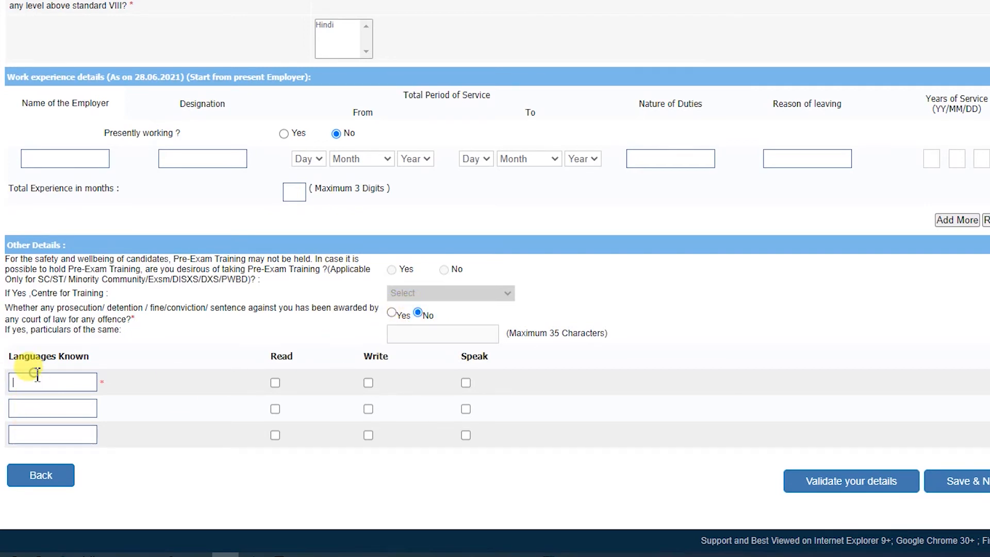
# List HINDI and ENGLISH as known languages, mark read, write and speak for both, and save the qualification details
pyautogui.click(58, 408)
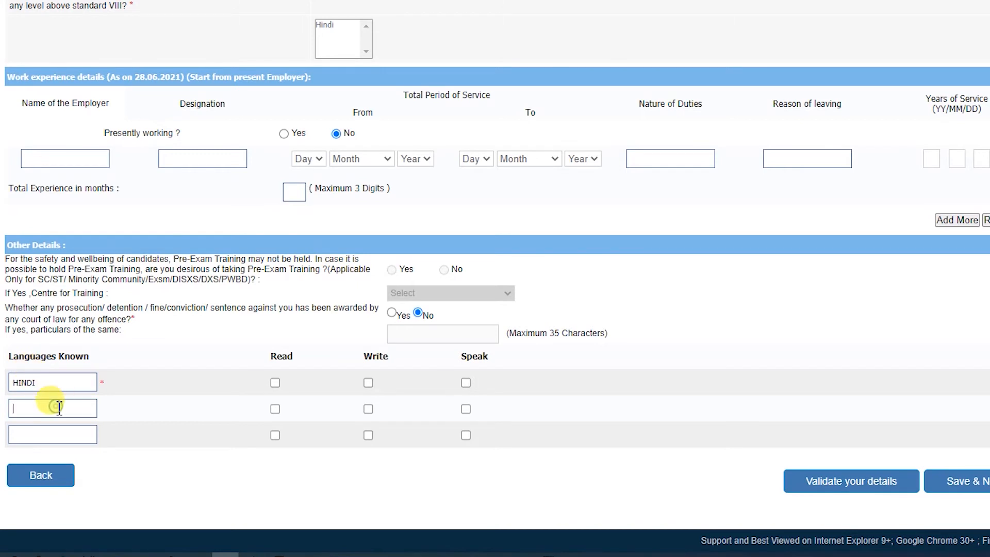
pyautogui.write('ENGLISH')
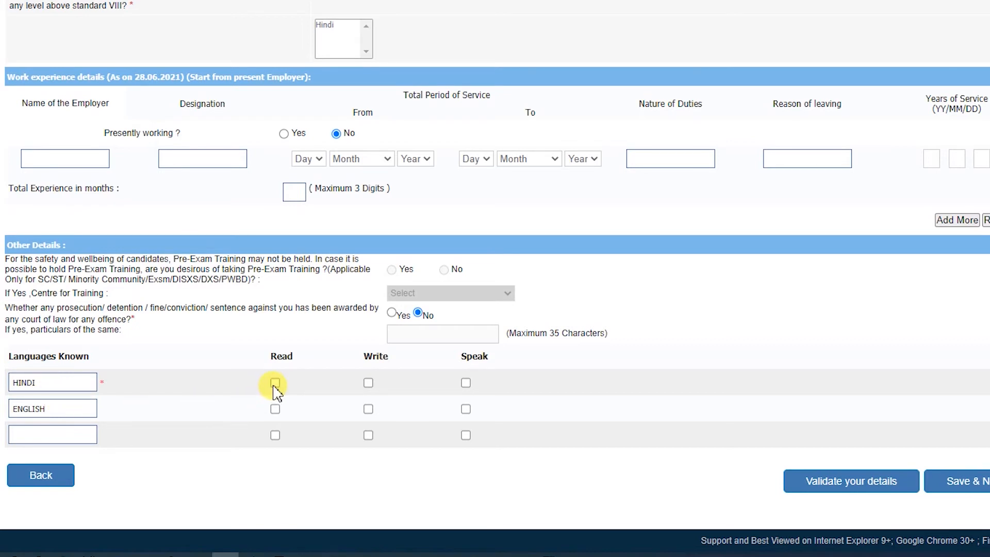
pyautogui.click(368, 382)
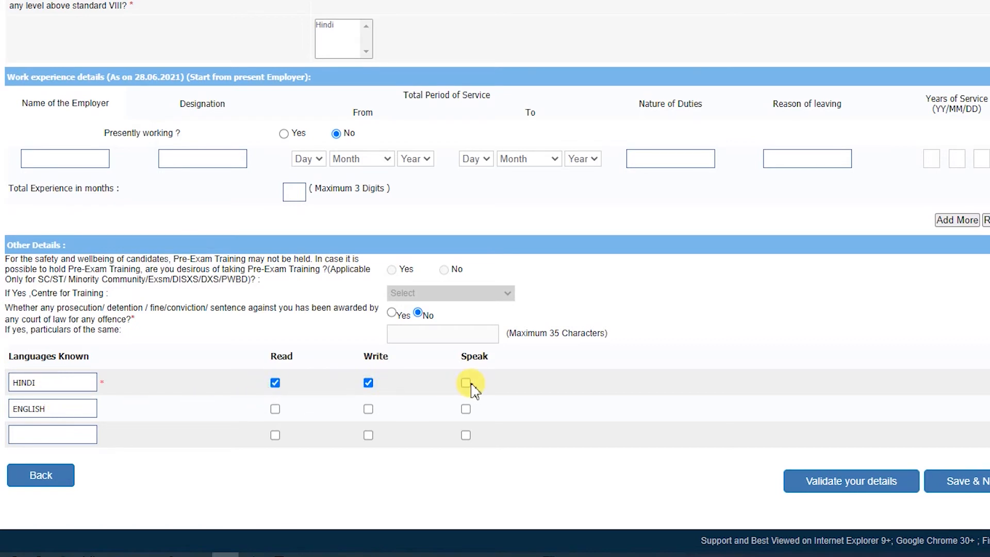
pyautogui.click(467, 384)
pyautogui.click(275, 409)
pyautogui.click(368, 409)
pyautogui.click(466, 409)
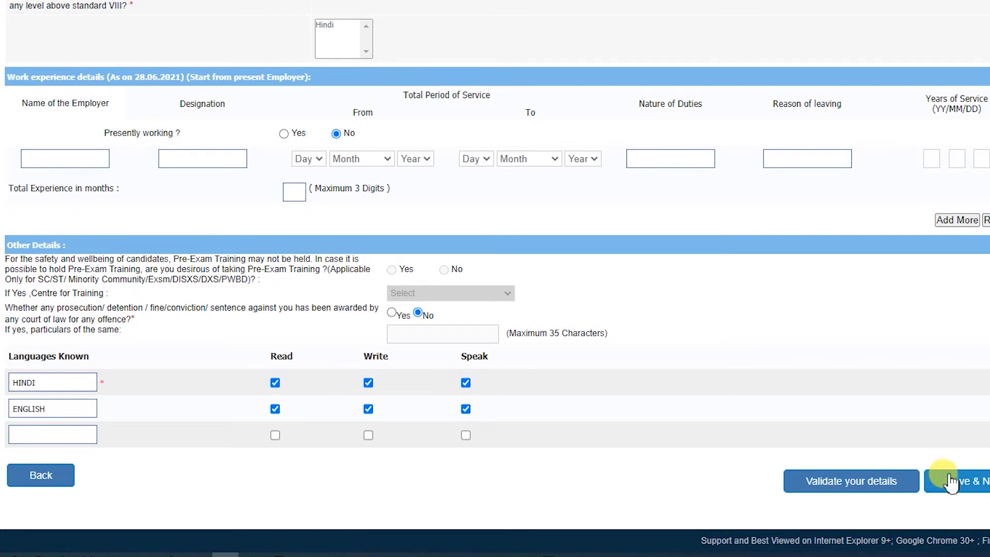
pyautogui.click(950, 482)
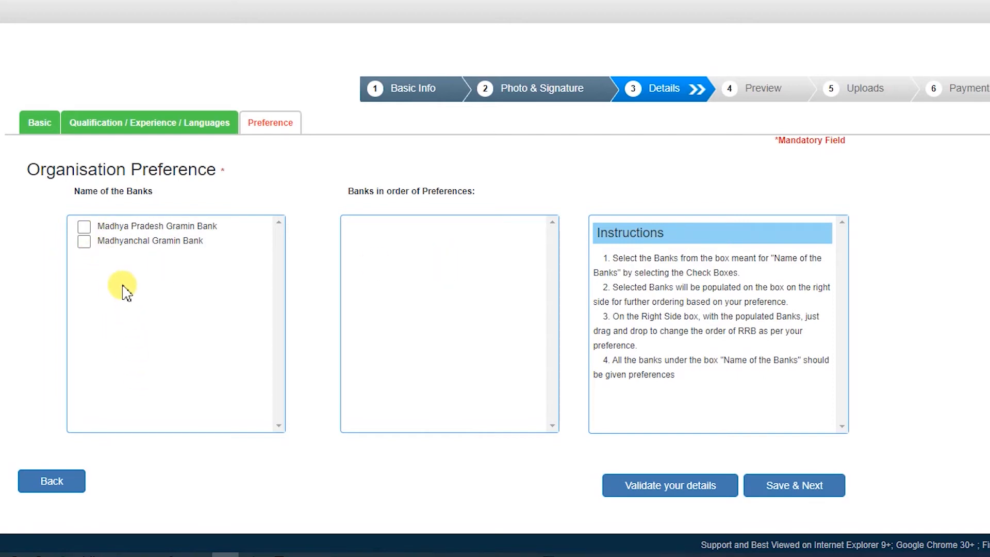
# Select Madhya Pradesh Gramin Bank and Madhyanchal Gramin Bank as organisation preferences, in that order, and save them
pyautogui.click(84, 241)
pyautogui.click(84, 226)
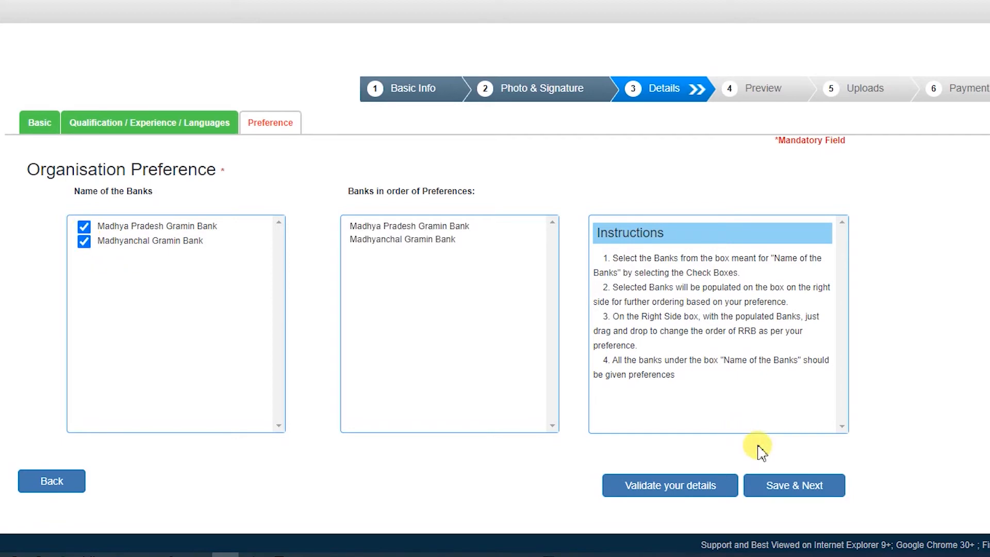
pyautogui.click(792, 493)
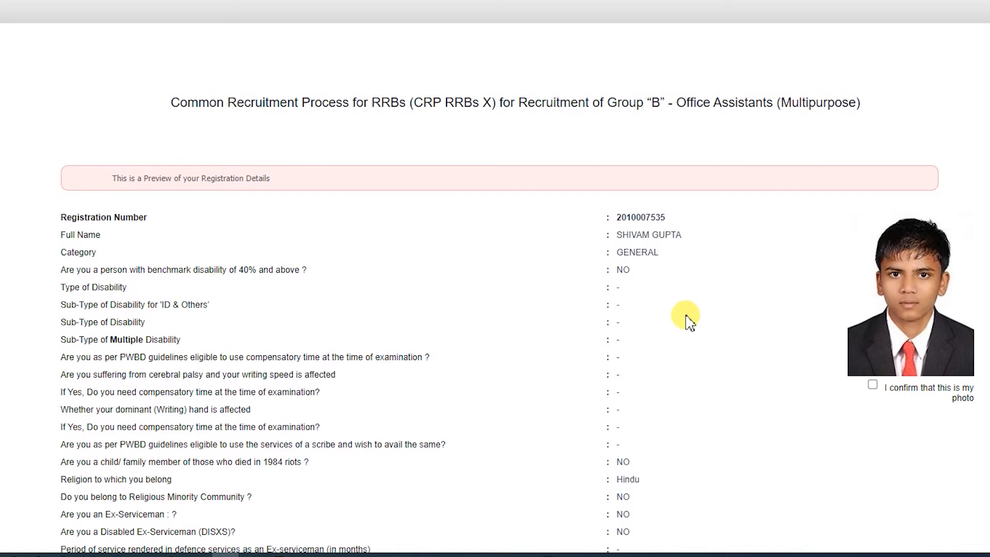
# Agree to the declaration, confirm the name match and signature in the preview, and complete the registration
pyautogui.scroll(-2, 632, 250)
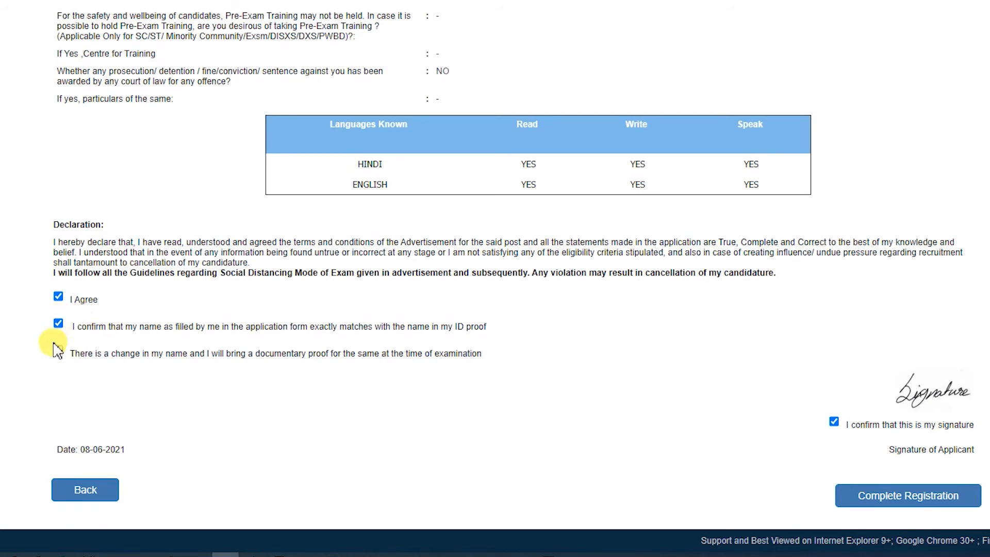
pyautogui.click(909, 501)
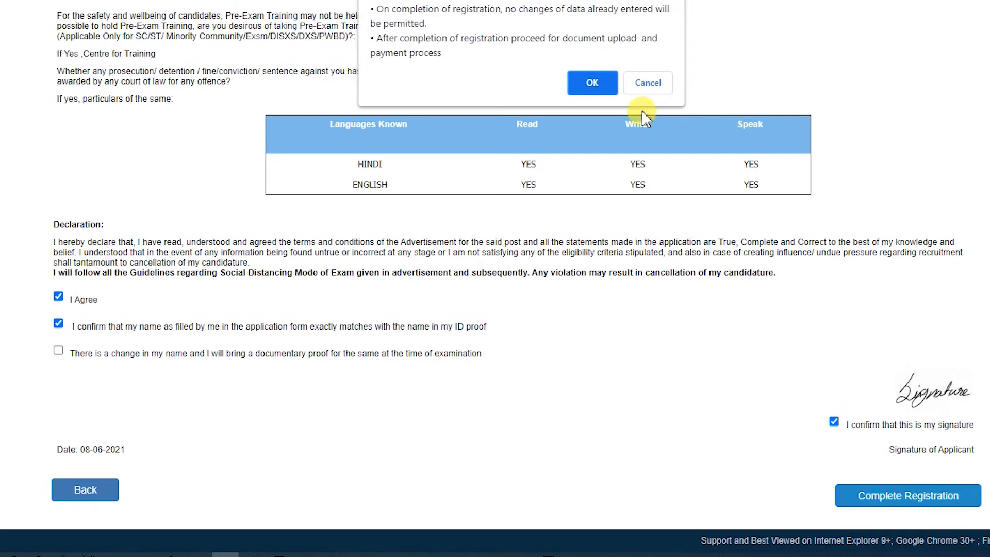
pyautogui.click(599, 83)
pyautogui.click(594, 37)
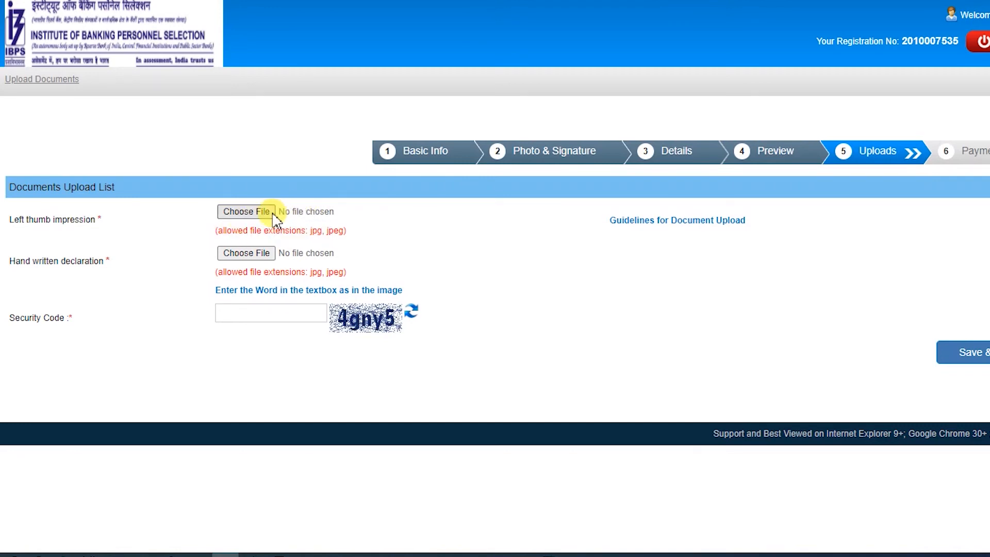
# Upload TL1.jpg as the left thumb impression and accept its preview
pyautogui.click(247, 212)
pyautogui.click(391, 186)
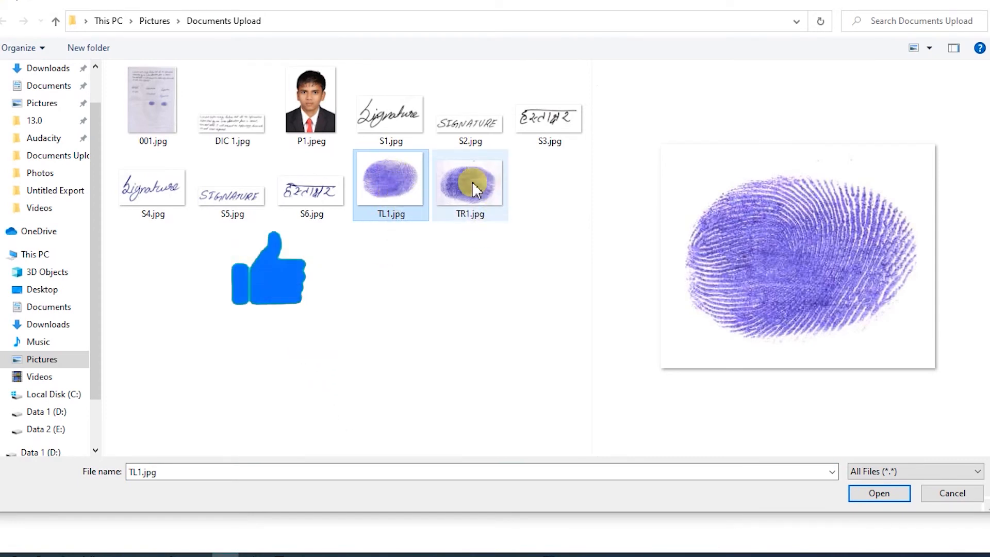
pyautogui.click(887, 498)
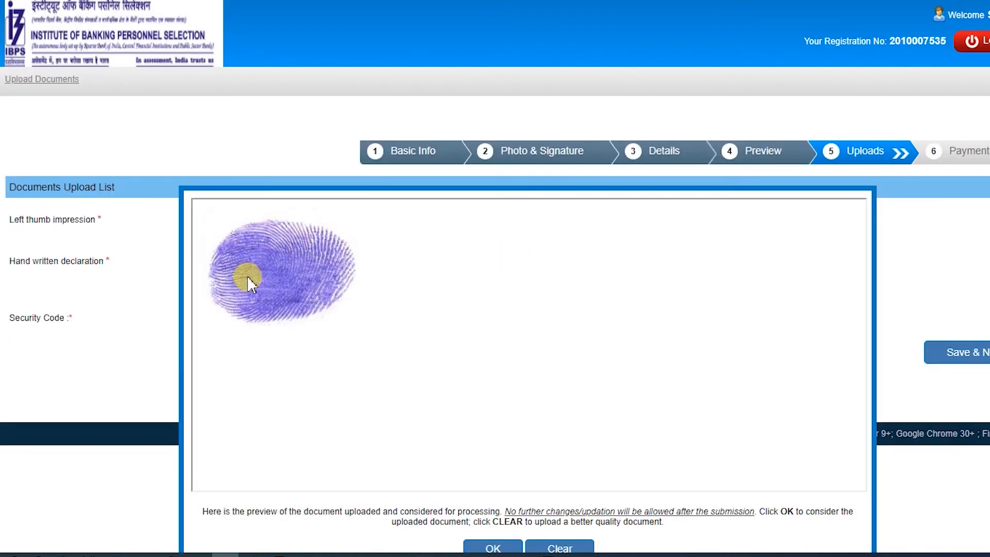
pyautogui.click(507, 545)
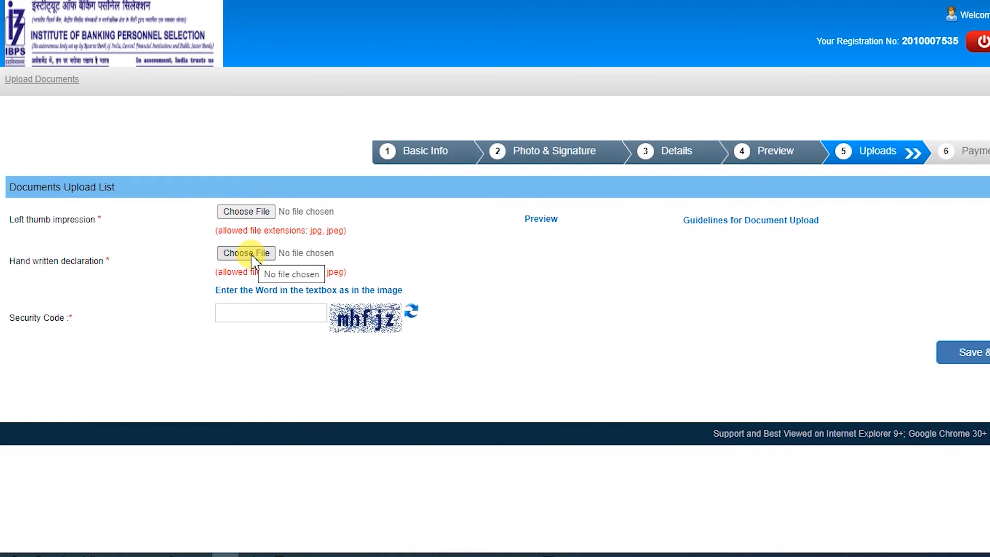
# Try to upload DIC 1.jpg as the hand written declaration and check the upload message
pyautogui.click(246, 254)
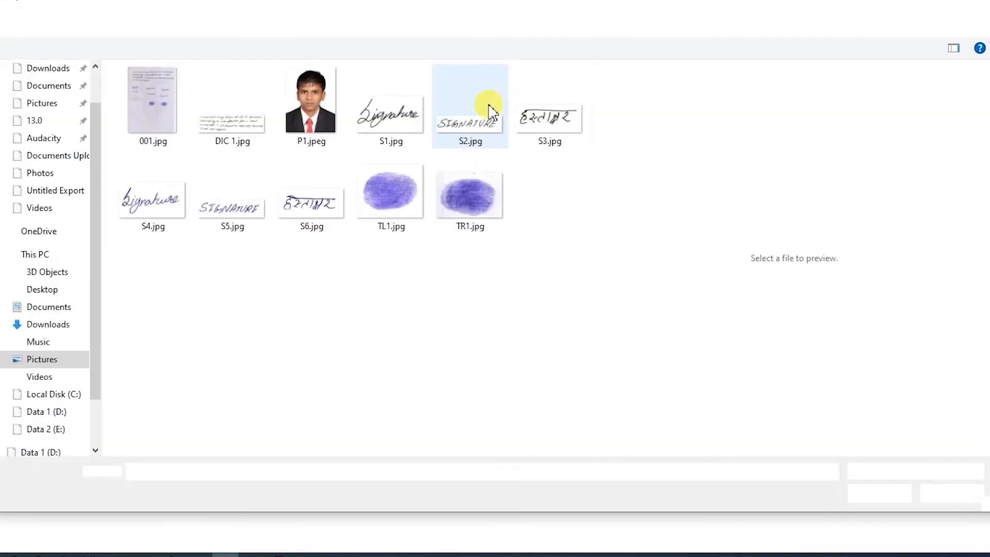
pyautogui.click(249, 138)
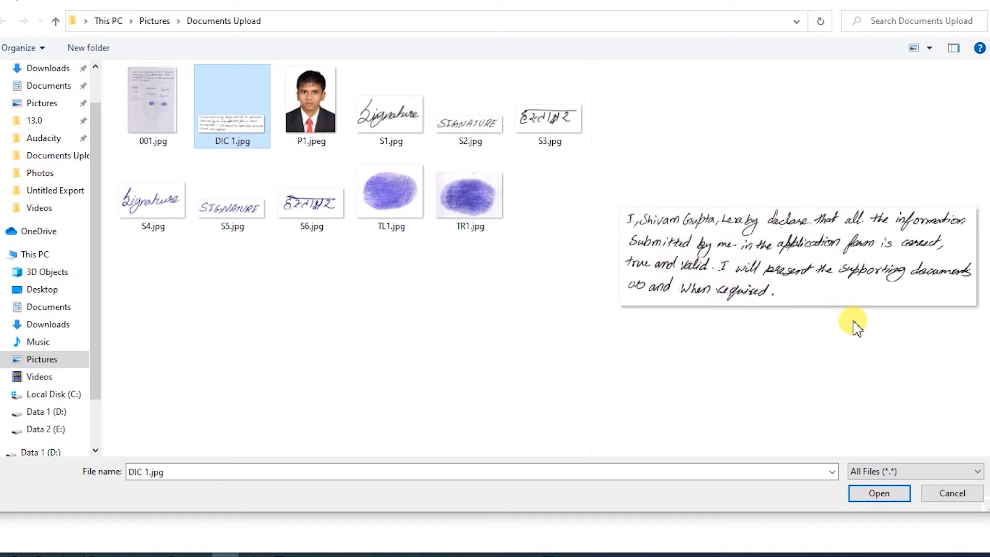
pyautogui.click(879, 495)
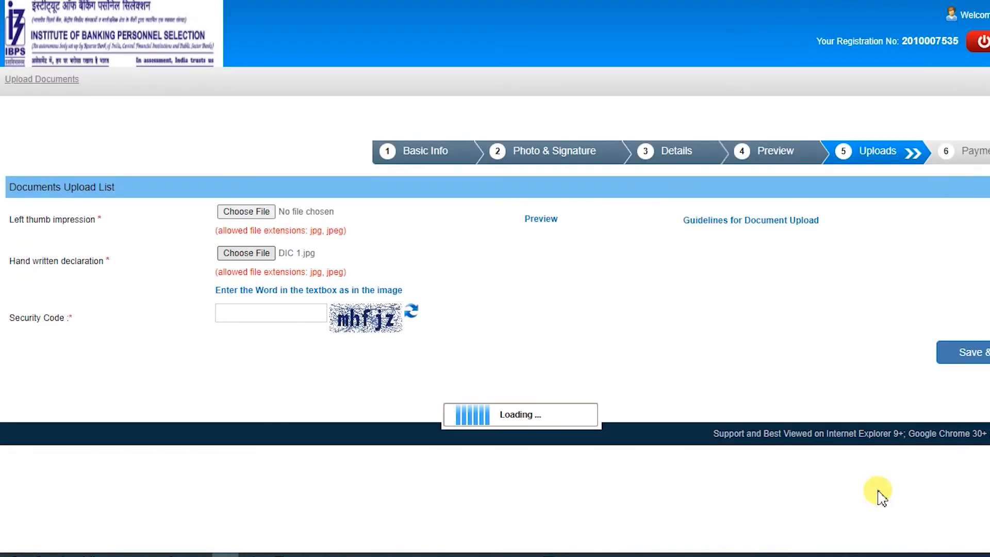
pyautogui.moveTo(526, 256); pyautogui.dragTo(646, 270)
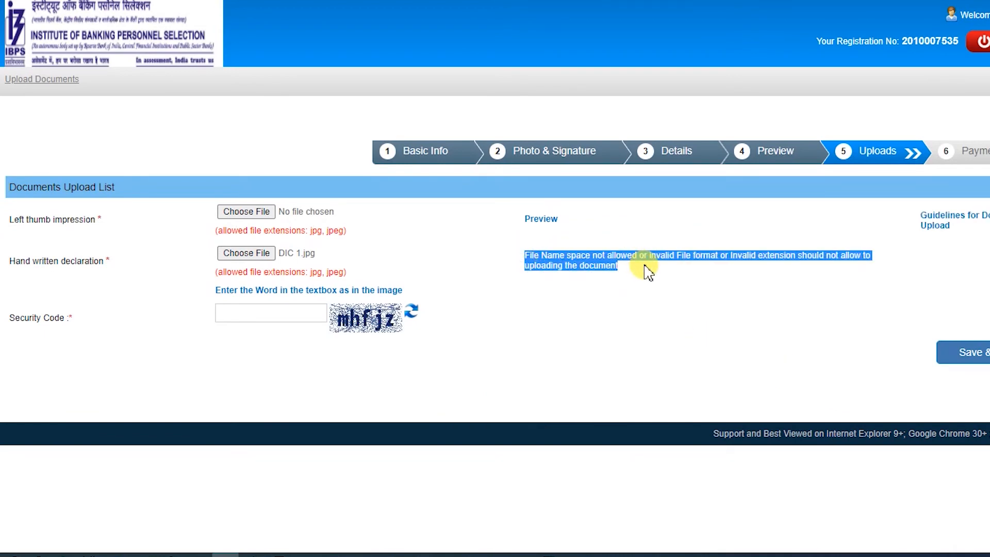
# Rename the declaration file DIC 1.jpg as DIC1.jpg, upload it as the hand written declaration and accept its preview
pyautogui.click(248, 254)
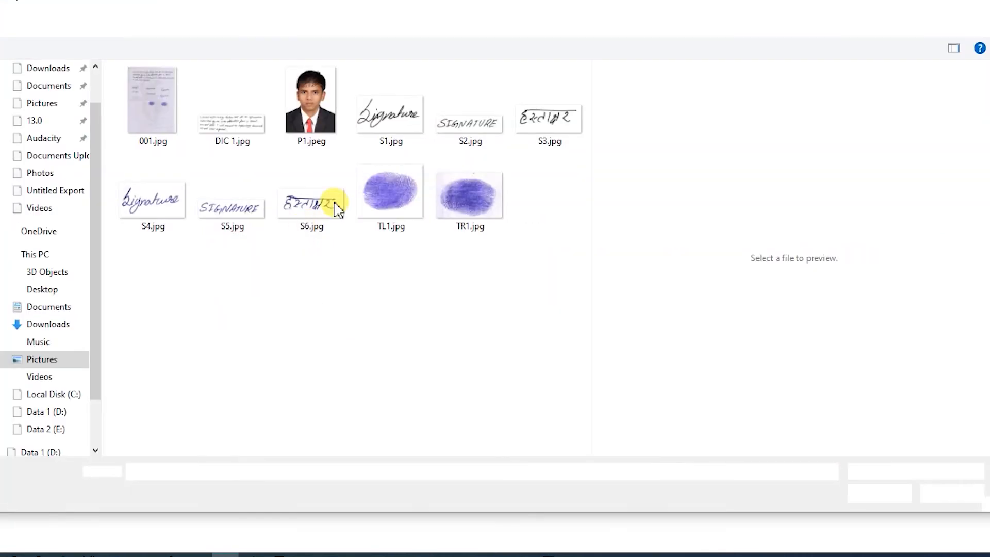
pyautogui.click(233, 146)
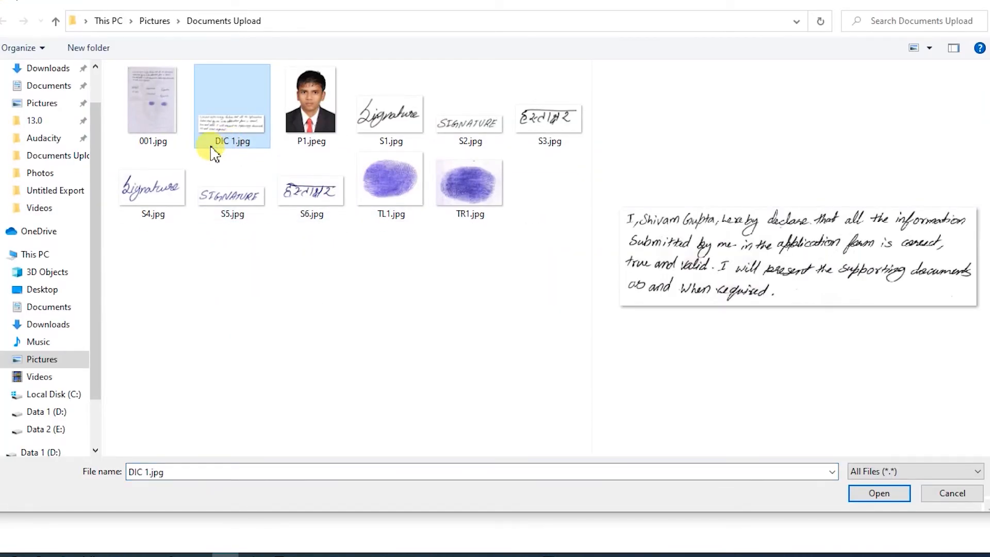
pyautogui.click(234, 145)
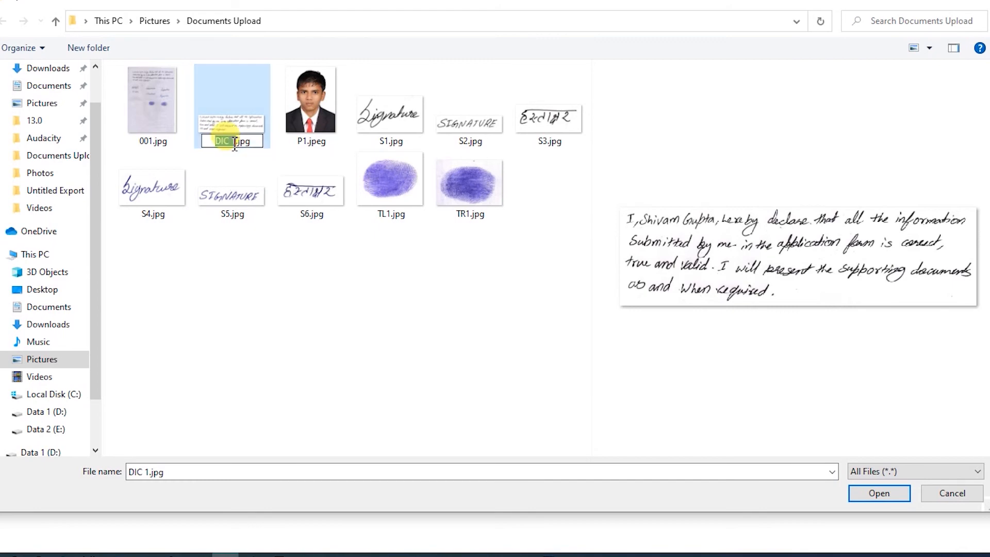
pyautogui.press('BackSpace')
pyautogui.press('Return')
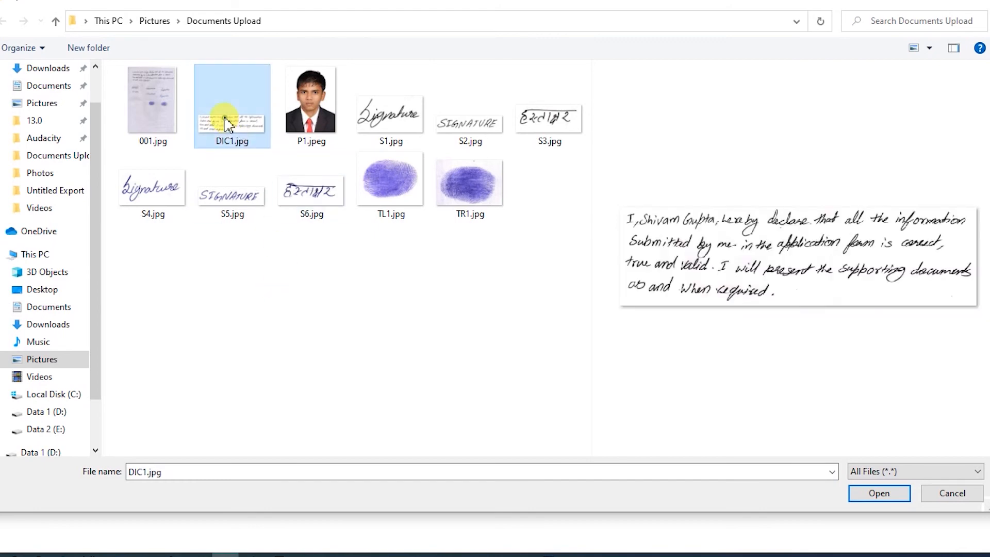
pyautogui.doubleClick(223, 123)
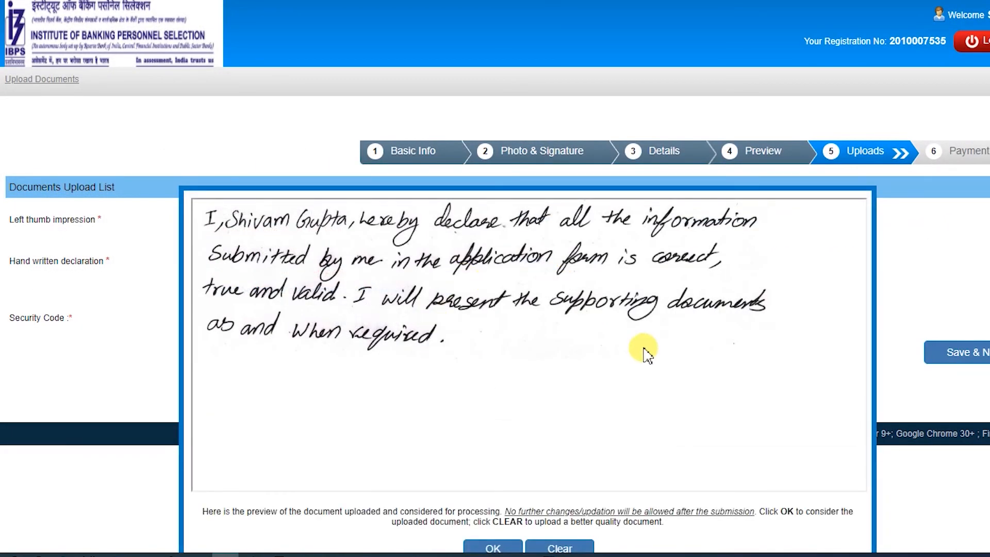
pyautogui.click(494, 547)
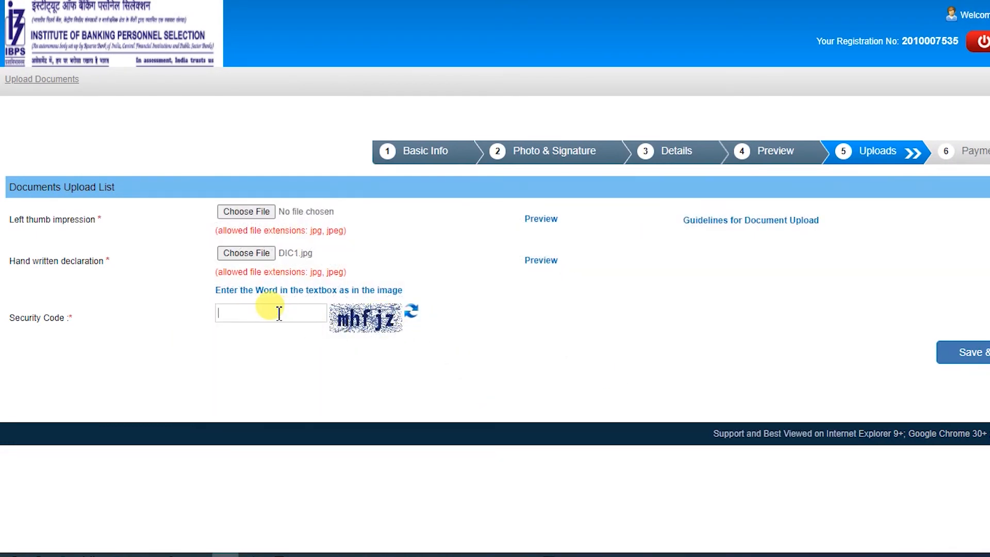
# Enter the security code shown in the image, save the document uploads and confirm the final submission
pyautogui.write('mhfjz')
pyautogui.click(987, 348)
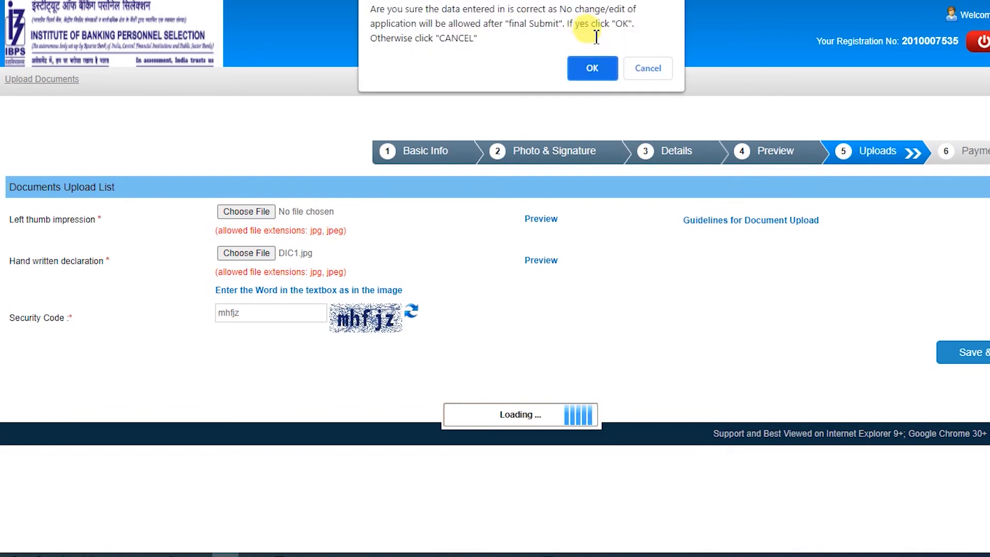
pyautogui.click(595, 67)
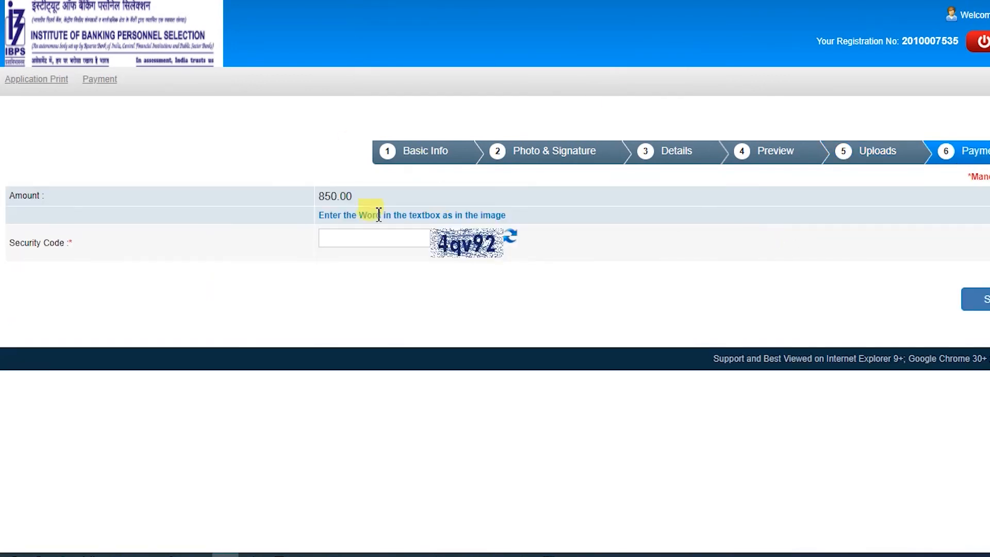
# Enter the security code for the application fee, proceed to the payment gateway and choose Debit Card as the payment method
pyautogui.click(391, 237)
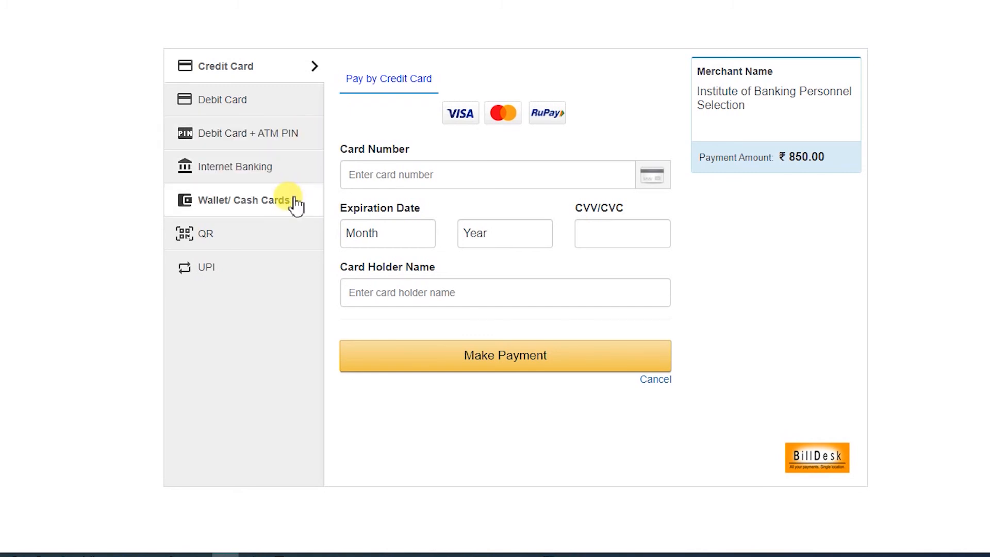
pyautogui.click(230, 102)
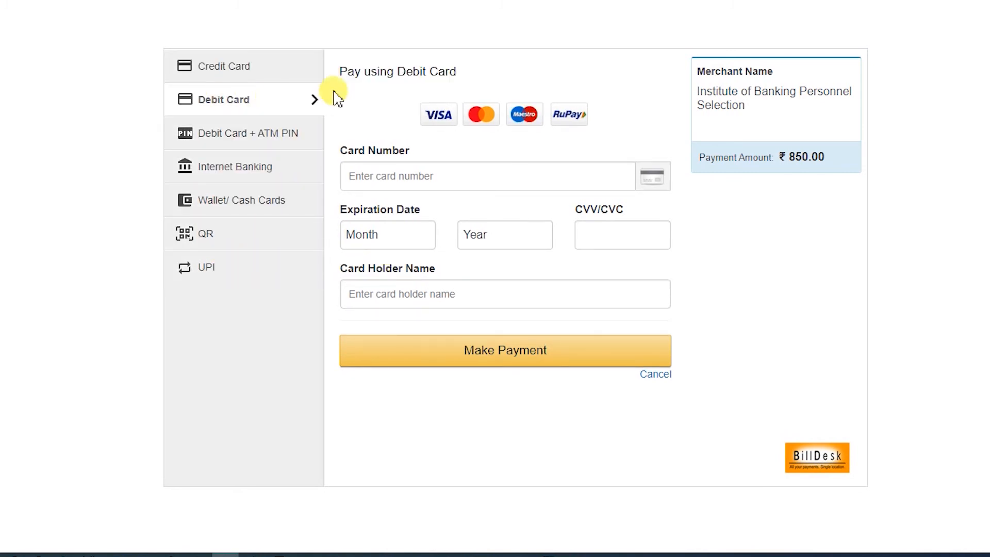